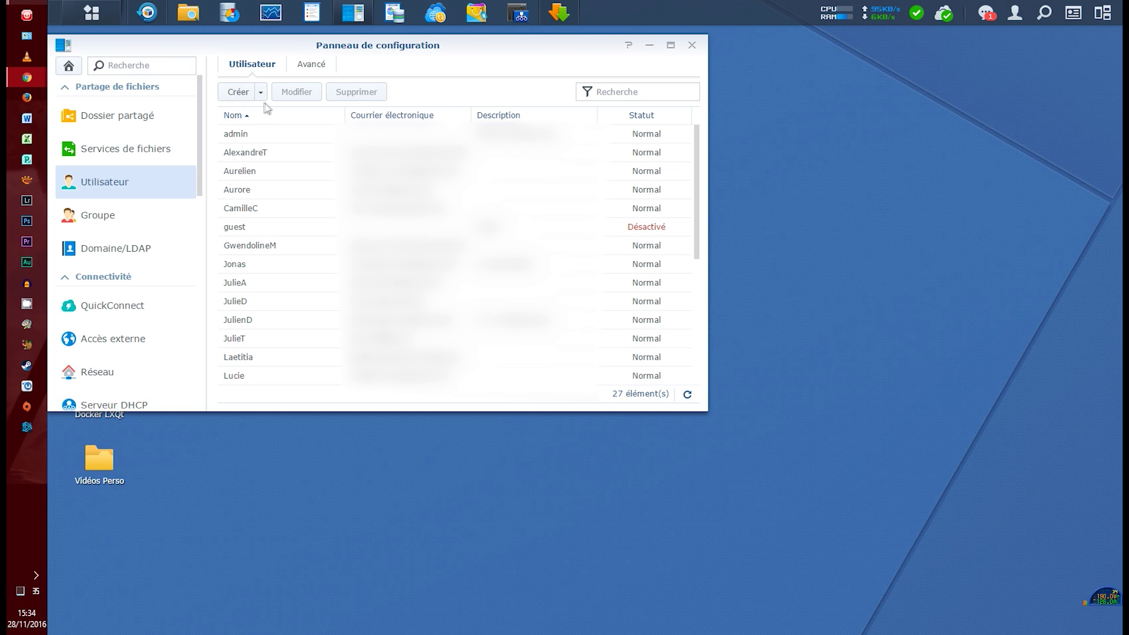
Start creating a new user named Fictif, with a description beginning "Test tuto" and ending with the author's first name.
click(240, 93)
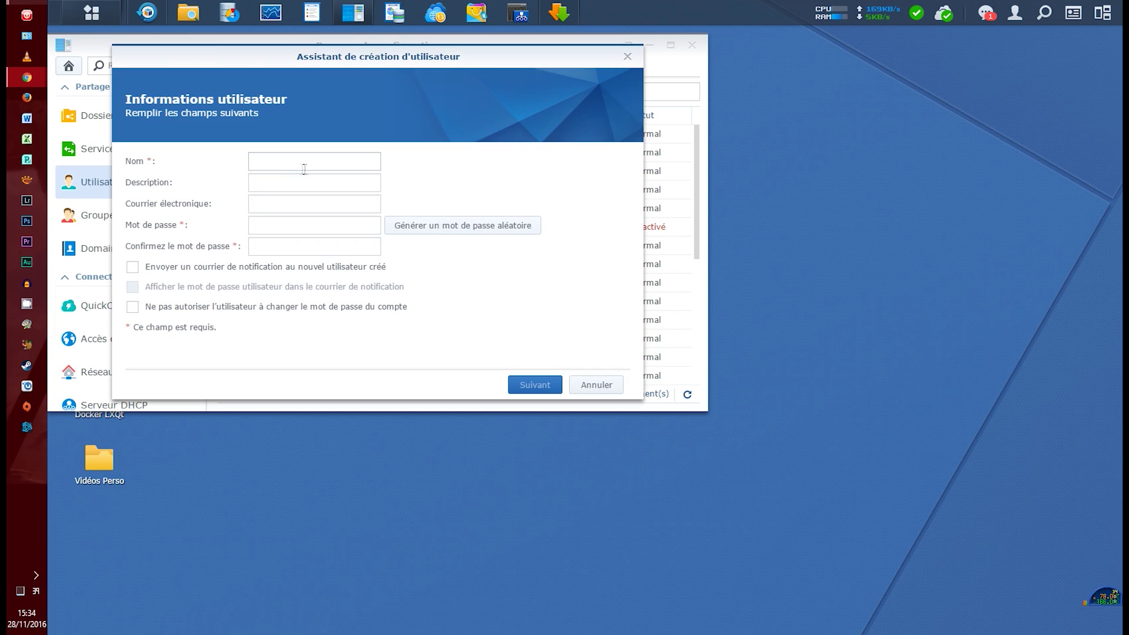
click(279, 167)
text(Fictif)
key(Tab)
text(Test tuto hugo)
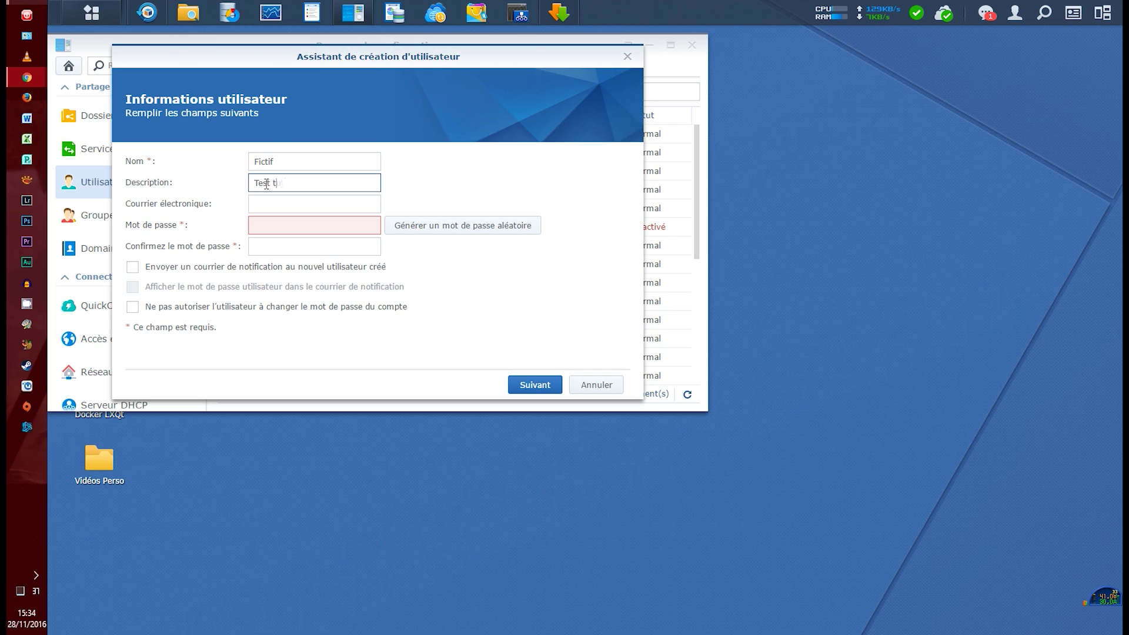
Generate a random password for the new user, copy it to the clipboard, and apply it to the account.
click(330, 226)
click(453, 232)
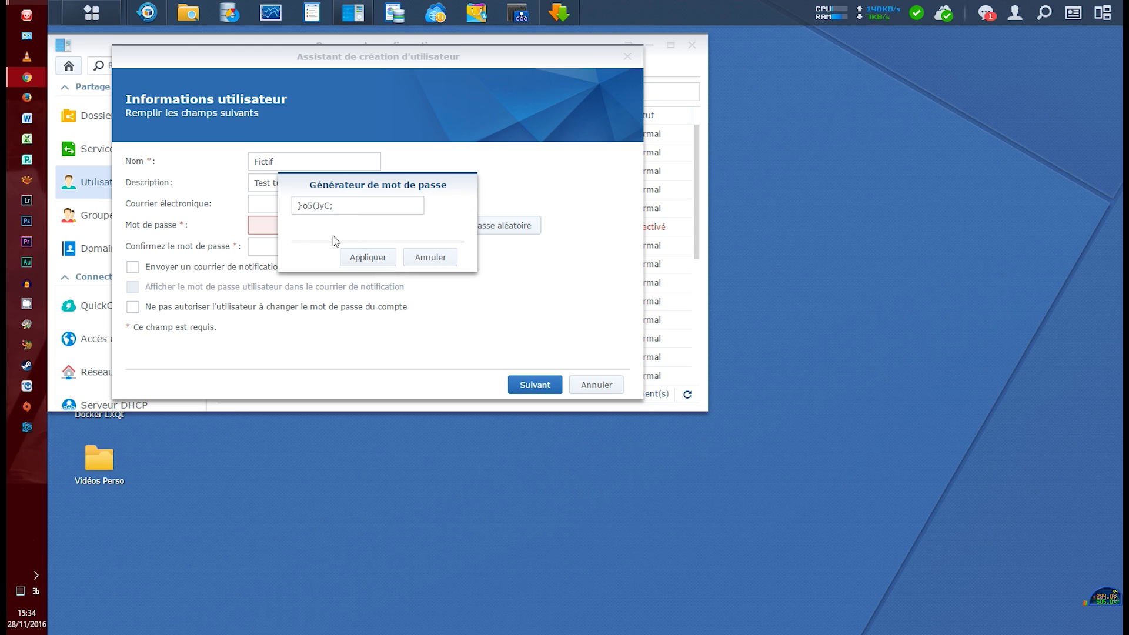
drag(373, 208, 287, 221)
right_click(318, 206)
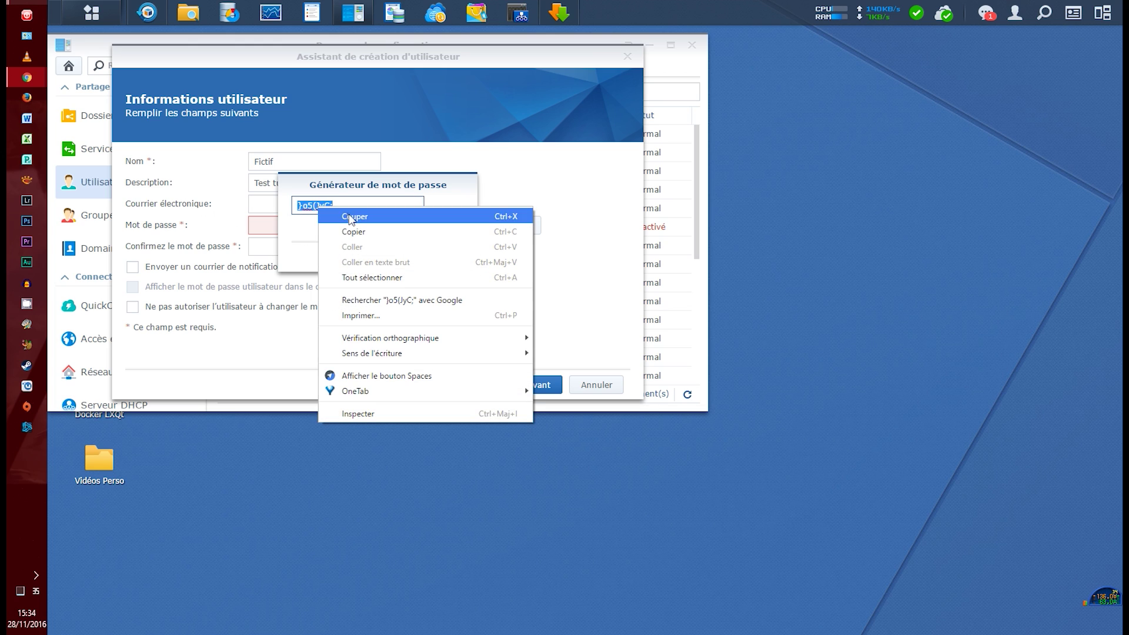
click(353, 229)
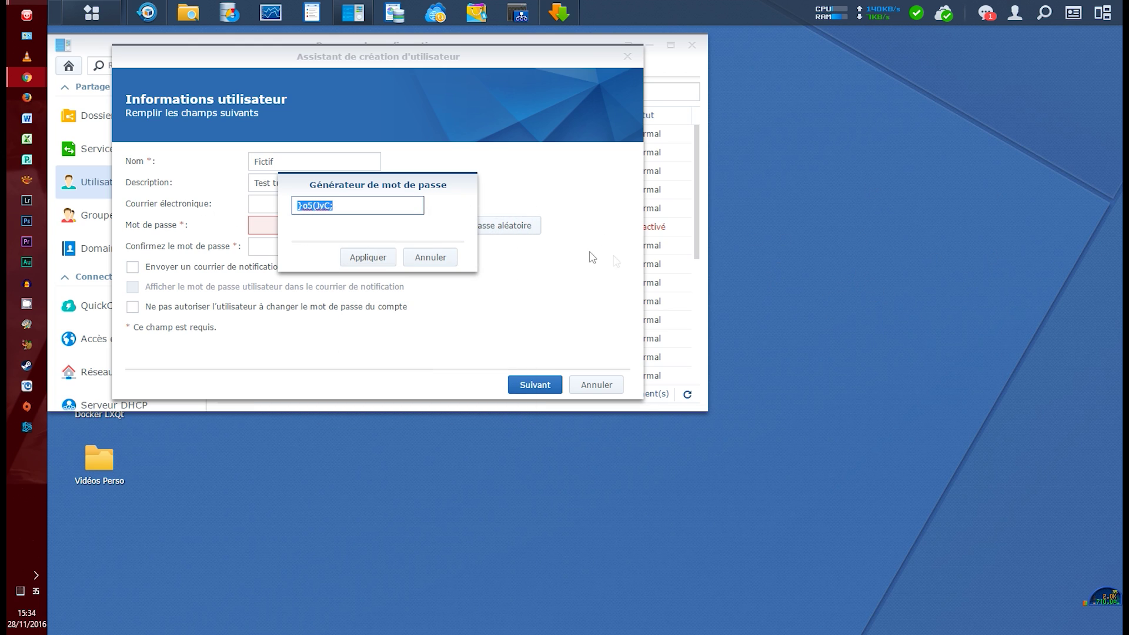
click(380, 260)
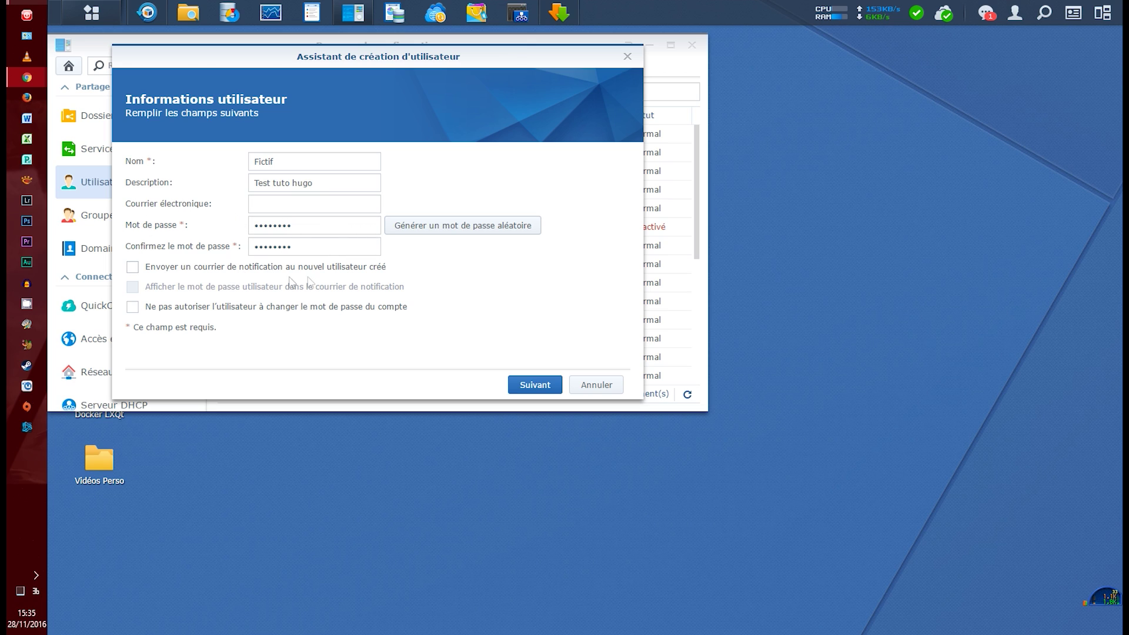
Enable the new-user notification with the password included, enter the user's e-mail address, forbid password changes, and continue to the groups.
click(133, 267)
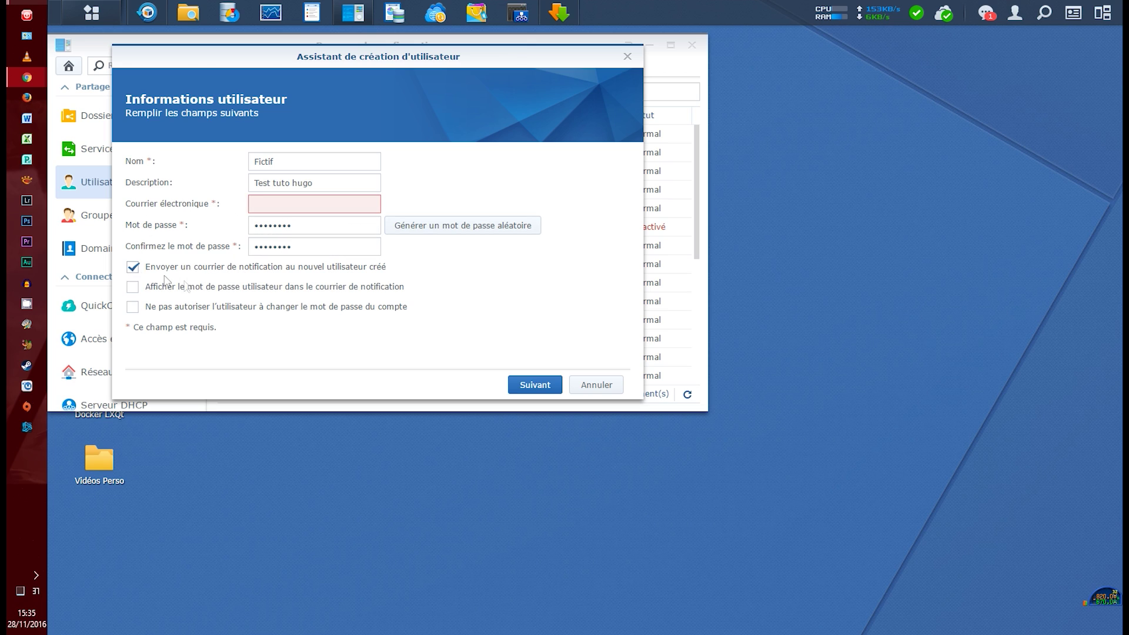
click(273, 206)
text(aa@bb.com)
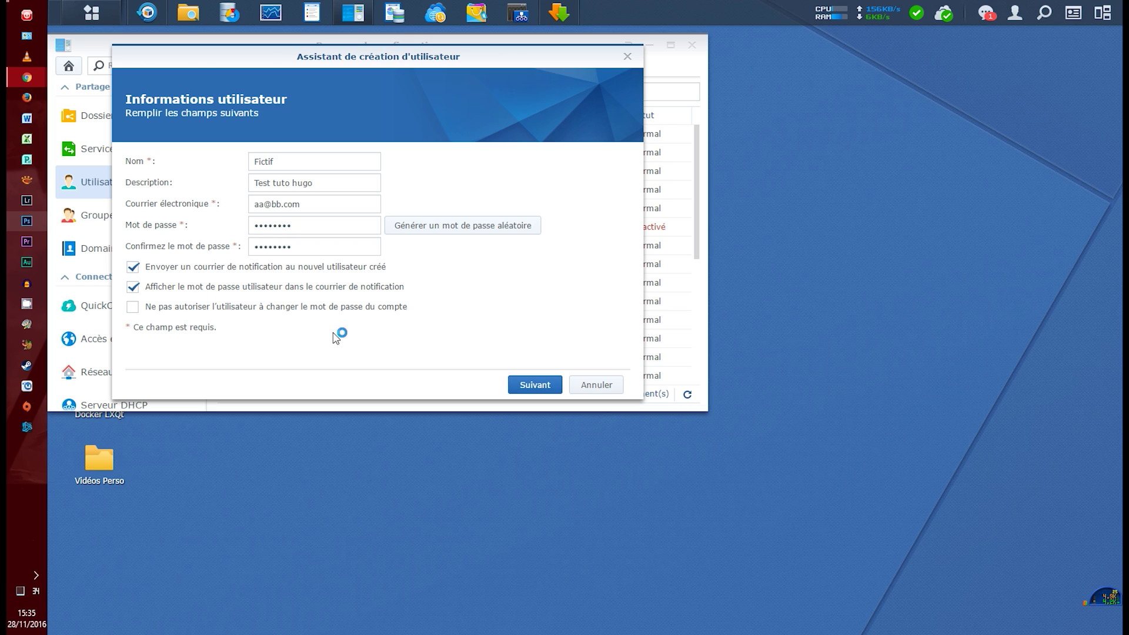
click(133, 307)
click(535, 386)
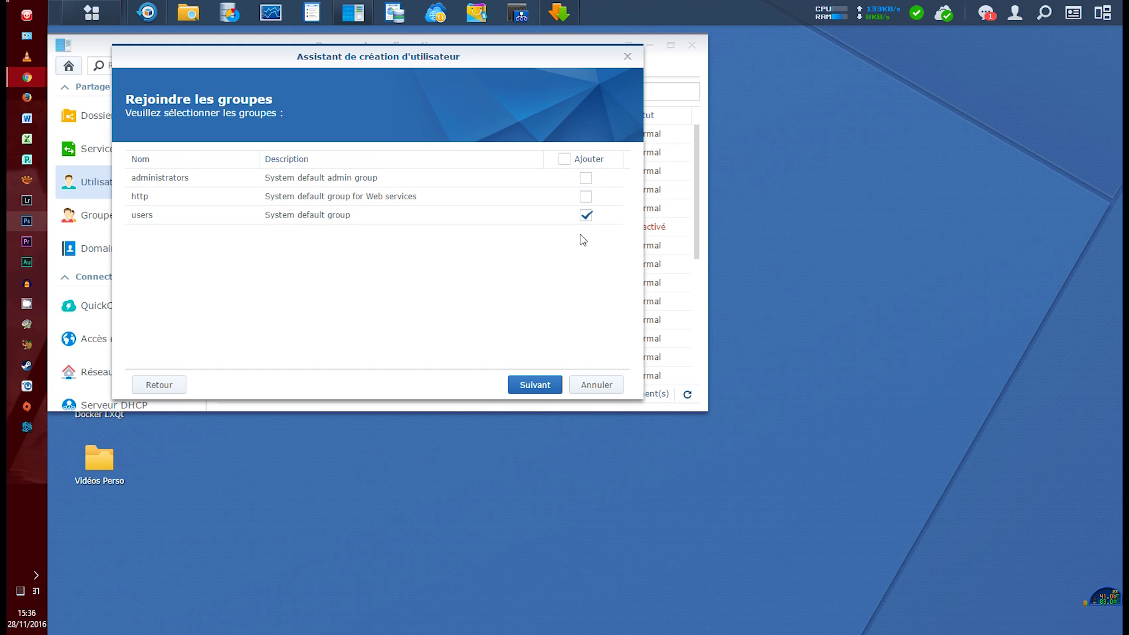
Keep the new user in only the users group and continue to the shared folder permissions.
drag(414, 89, 441, 209)
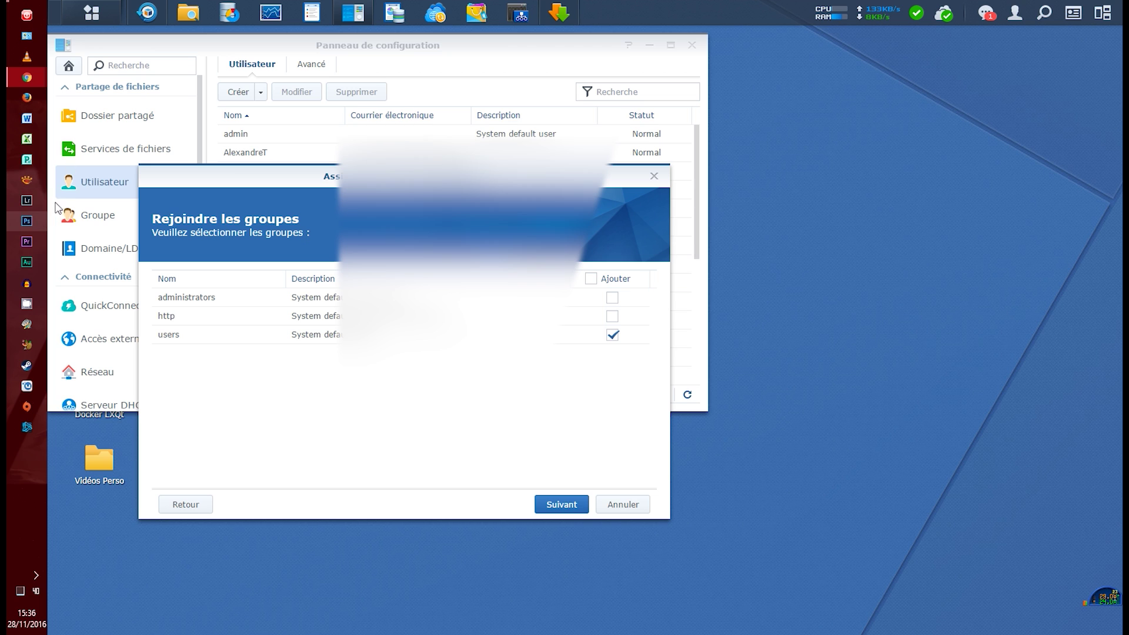
drag(405, 242, 417, 123)
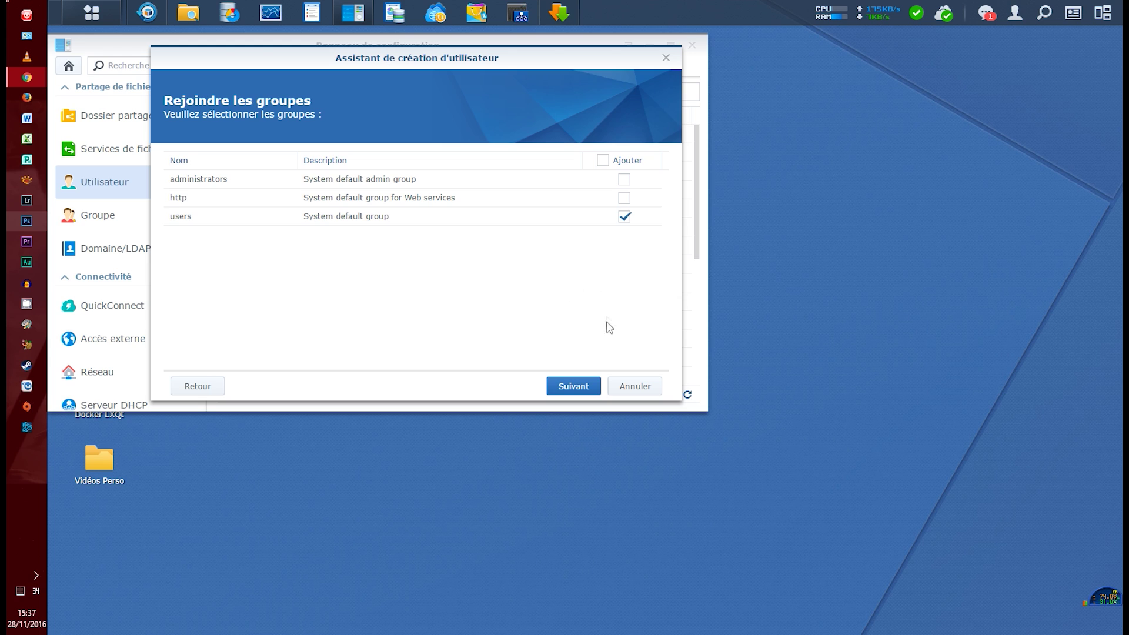
click(576, 386)
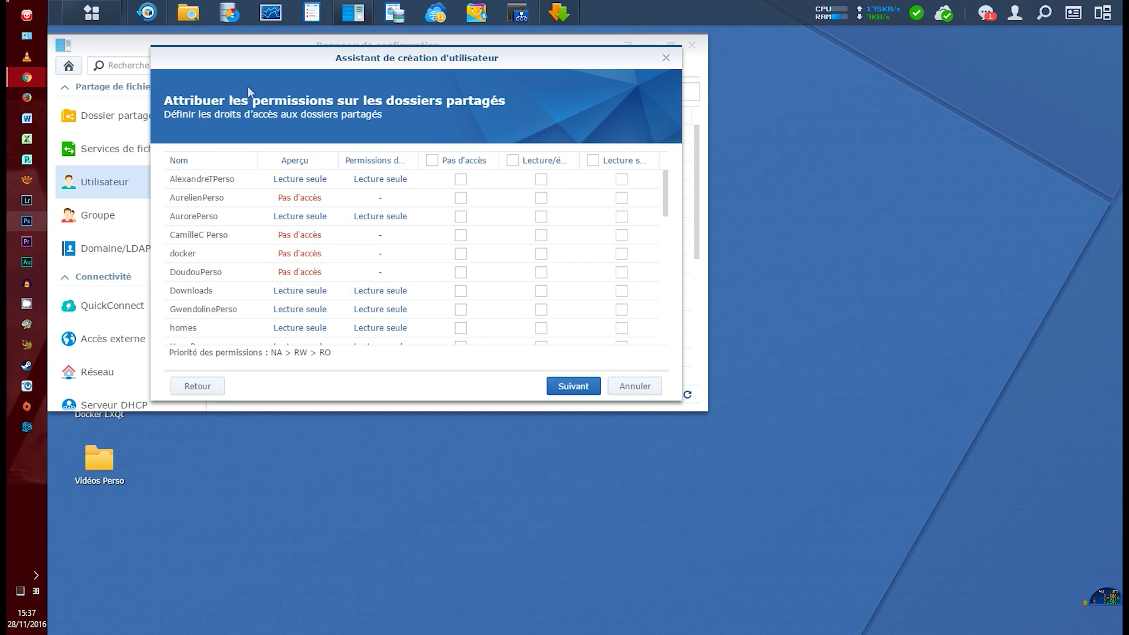
Review the default shared folder permissions and recheck the group selection before returning to the folder permissions.
mouse_move(668, 203)
mouse_down()
mouse_move(680, 317)
mouse_move(672, 352)
mouse_move(660, 197)
mouse_up()
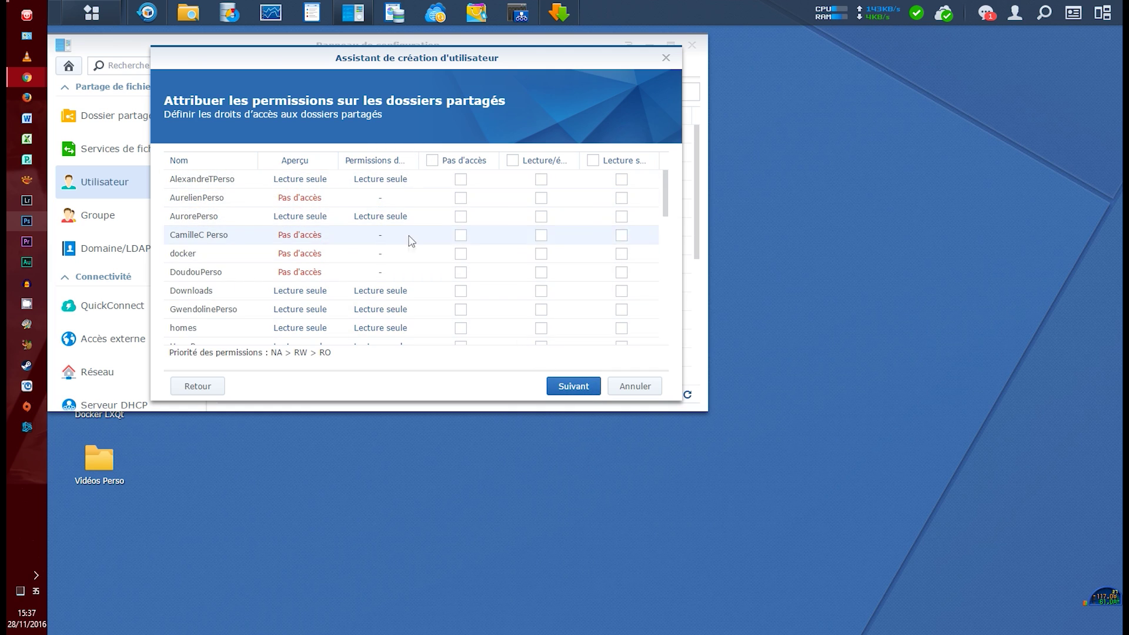
click(199, 386)
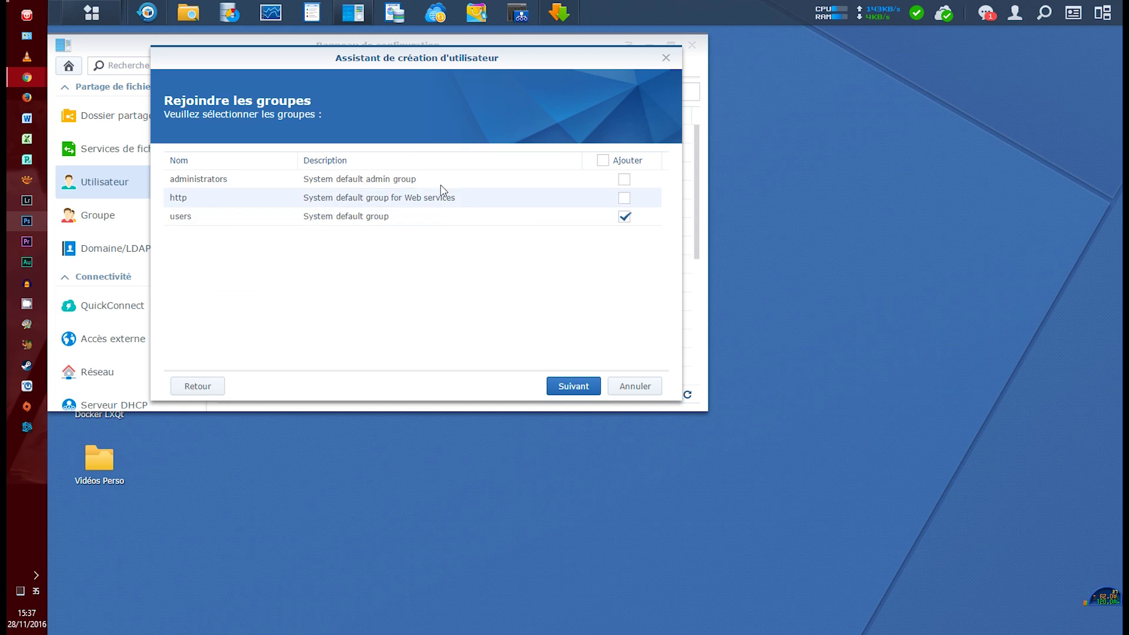
key(Return)
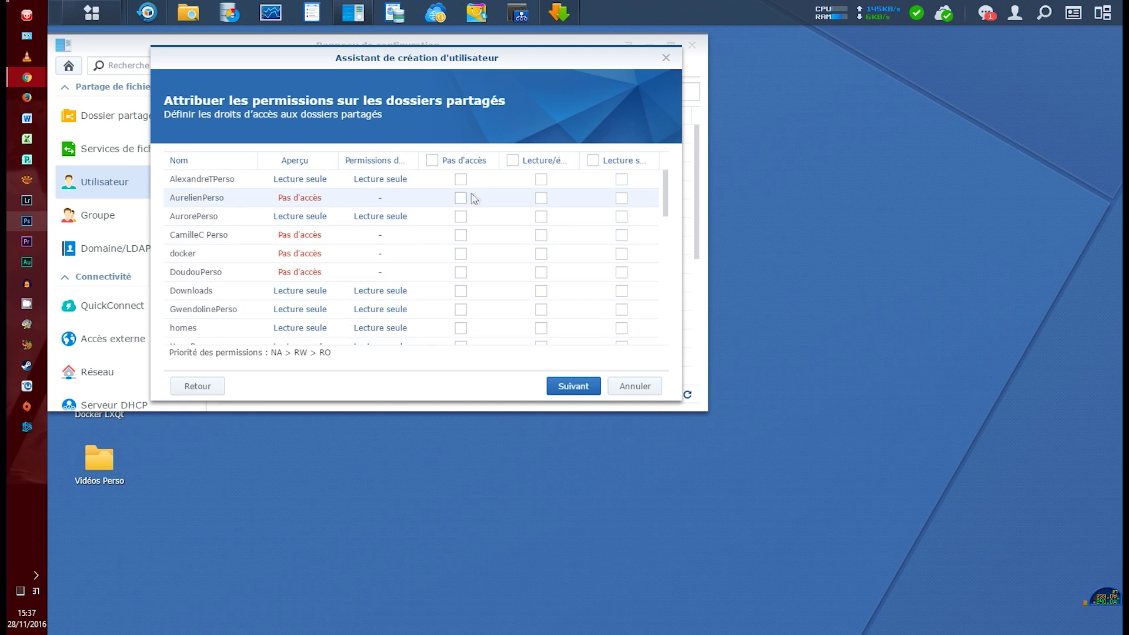
Set all shared folders to no access for the new user, except read/write access on docker.
click(432, 160)
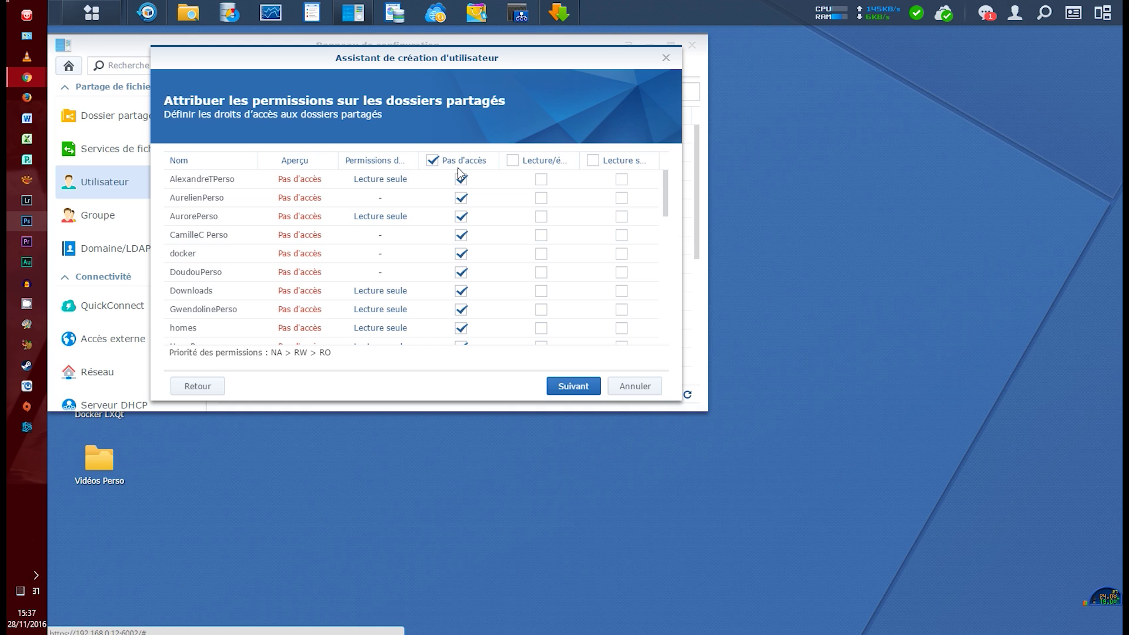
scroll(491, 188, down, 3)
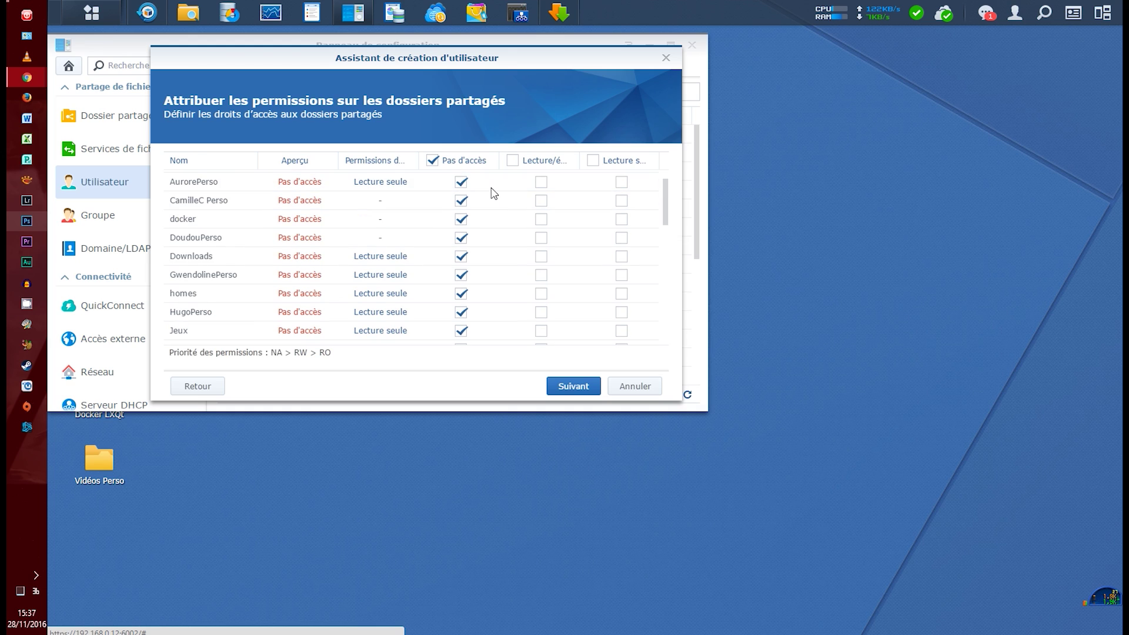
scroll(491, 188, up, 2)
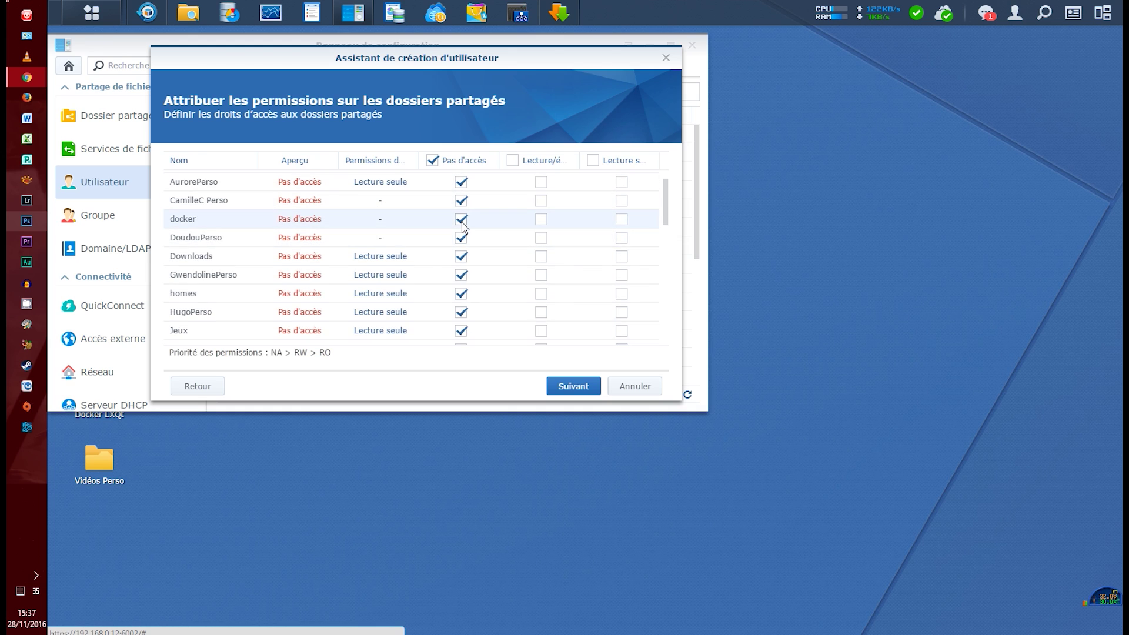
click(542, 220)
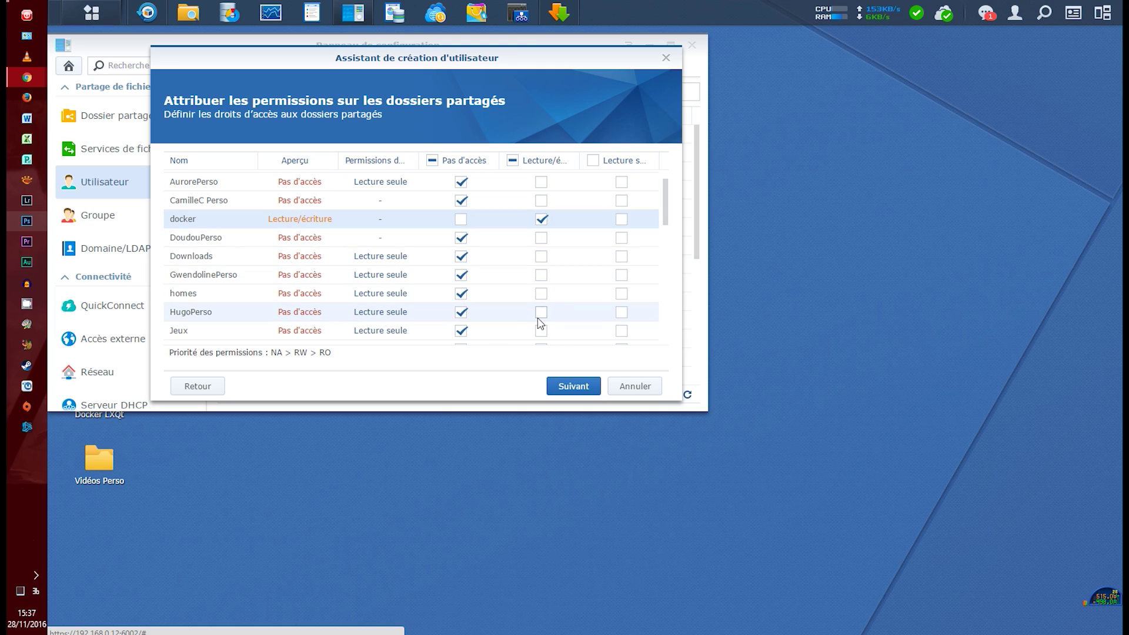
Give the user read-only access to the Jeux and photo shared folders, and continue to the quota settings.
scroll(541, 320, down, 1)
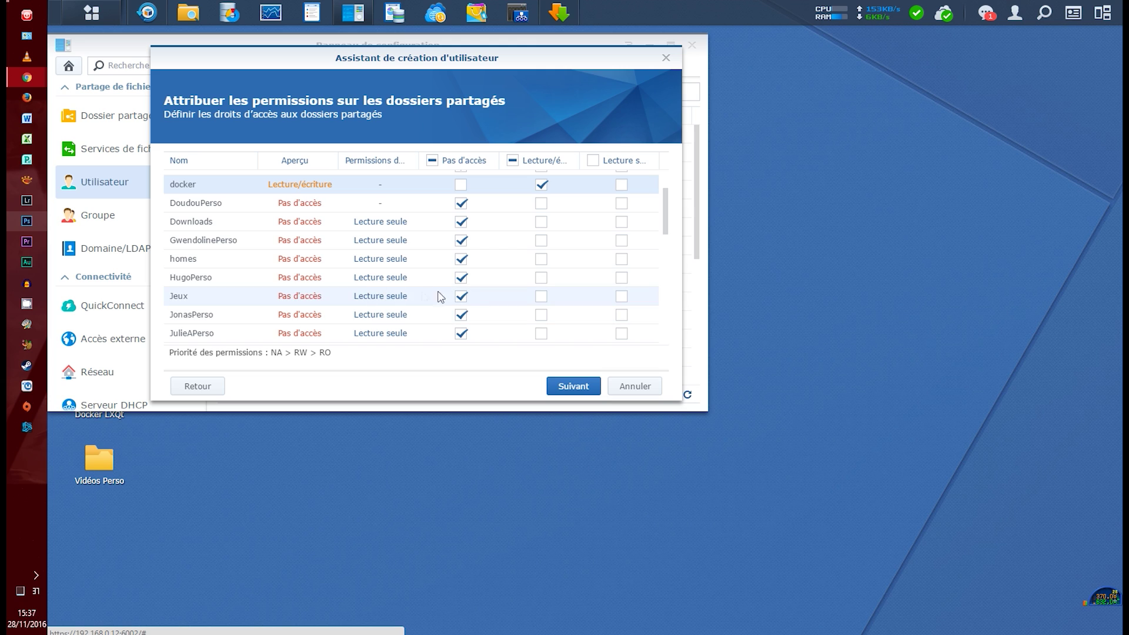
click(622, 297)
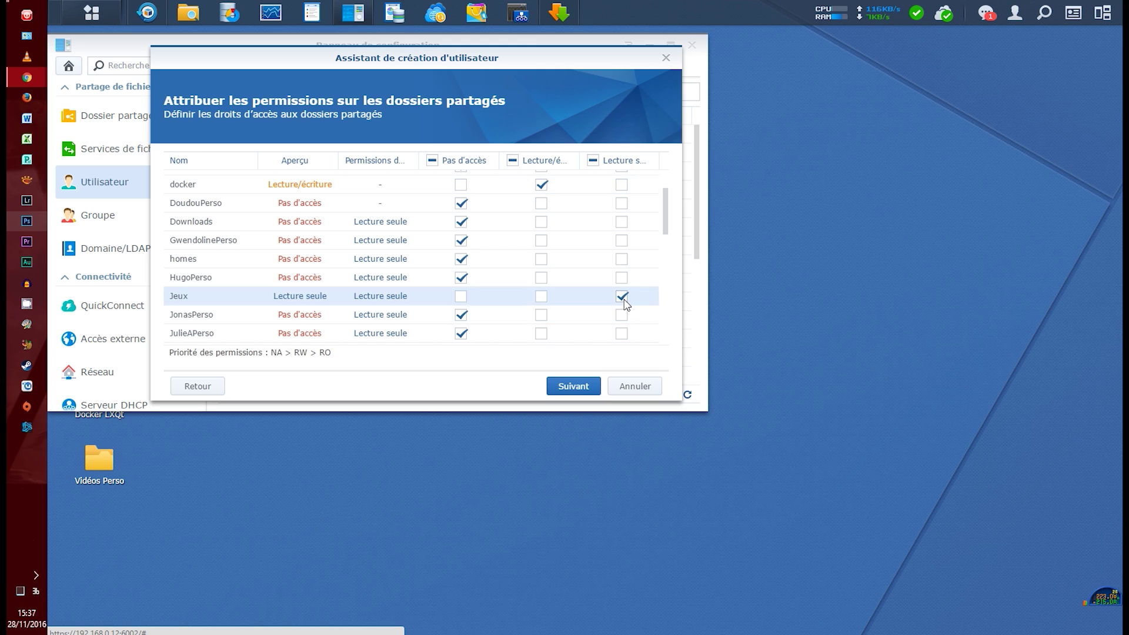
scroll(627, 303, down, 8)
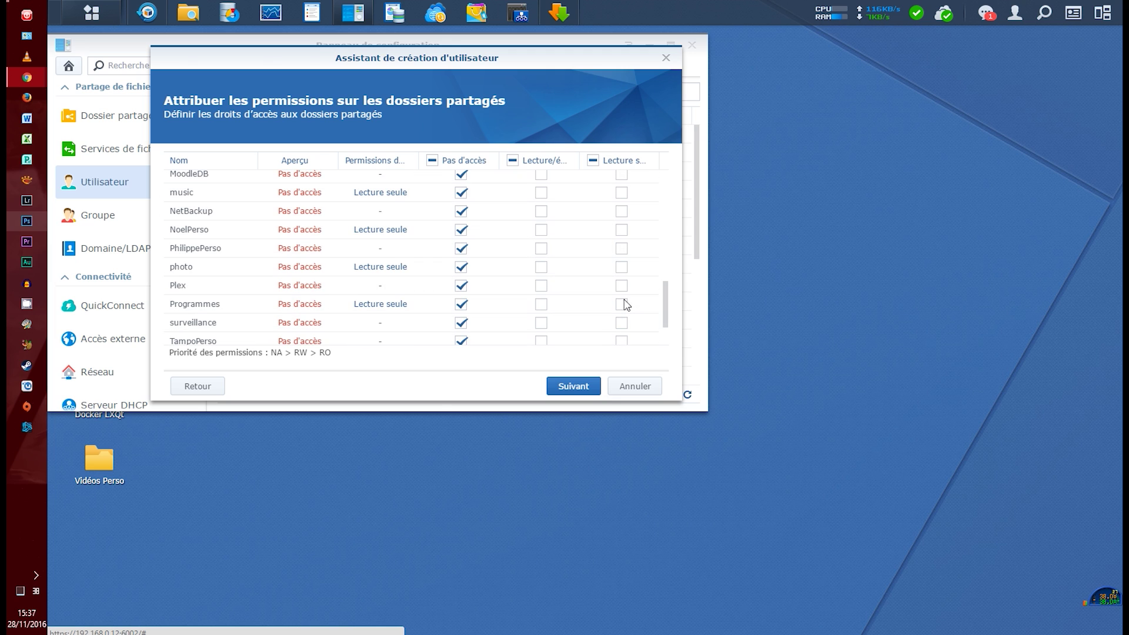
click(622, 268)
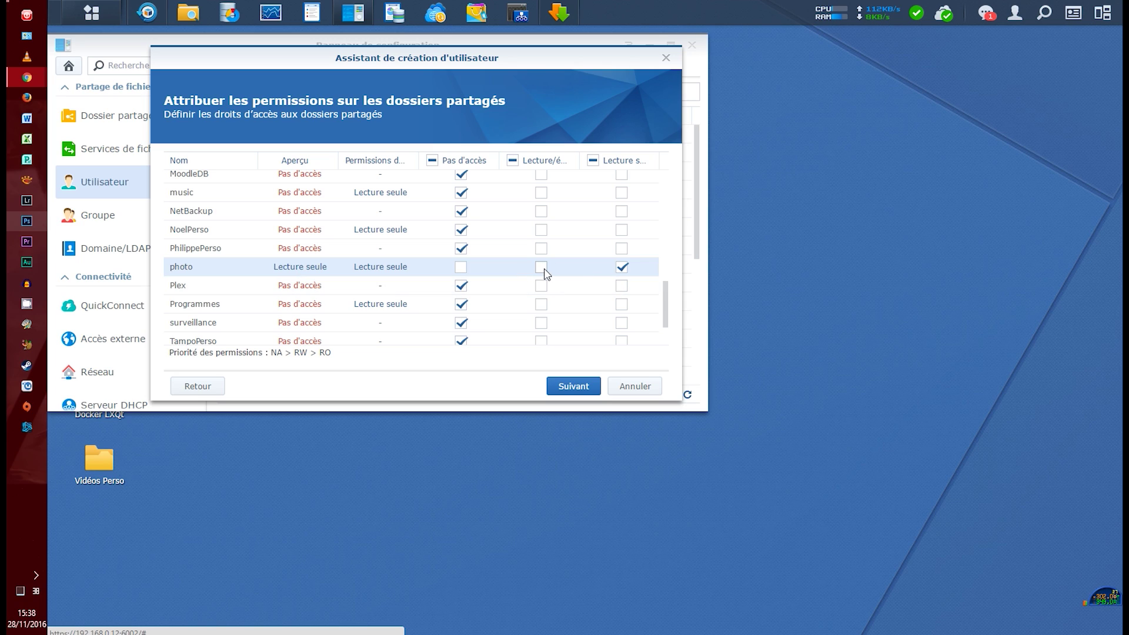
click(573, 388)
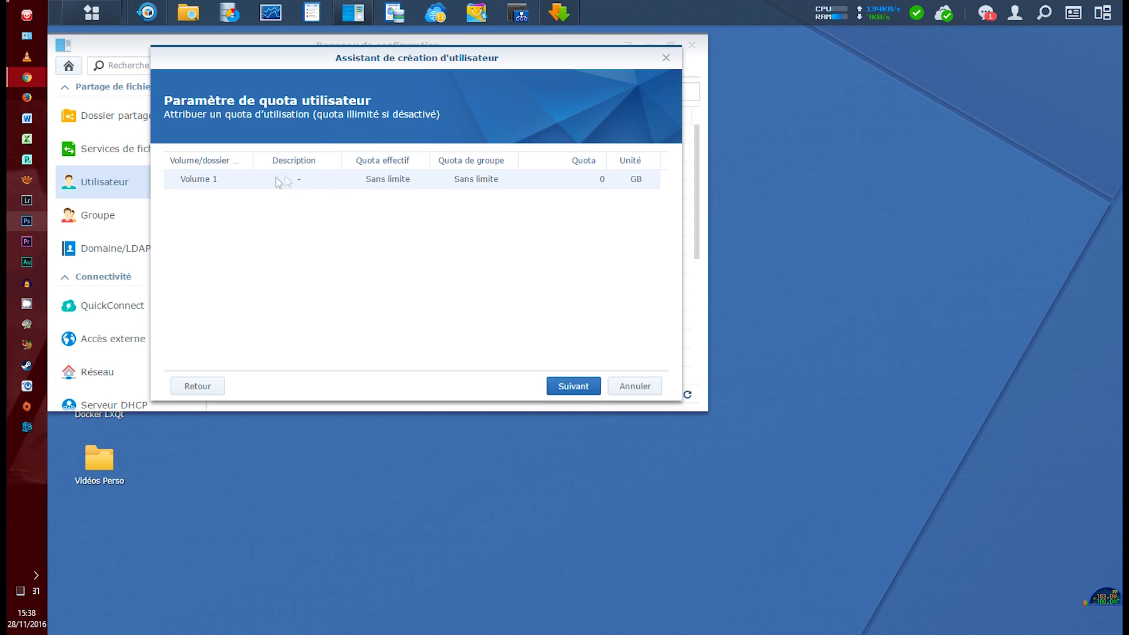
Set the user's storage quota on Volume 1 to 10 GB.
click(585, 183)
text(10)
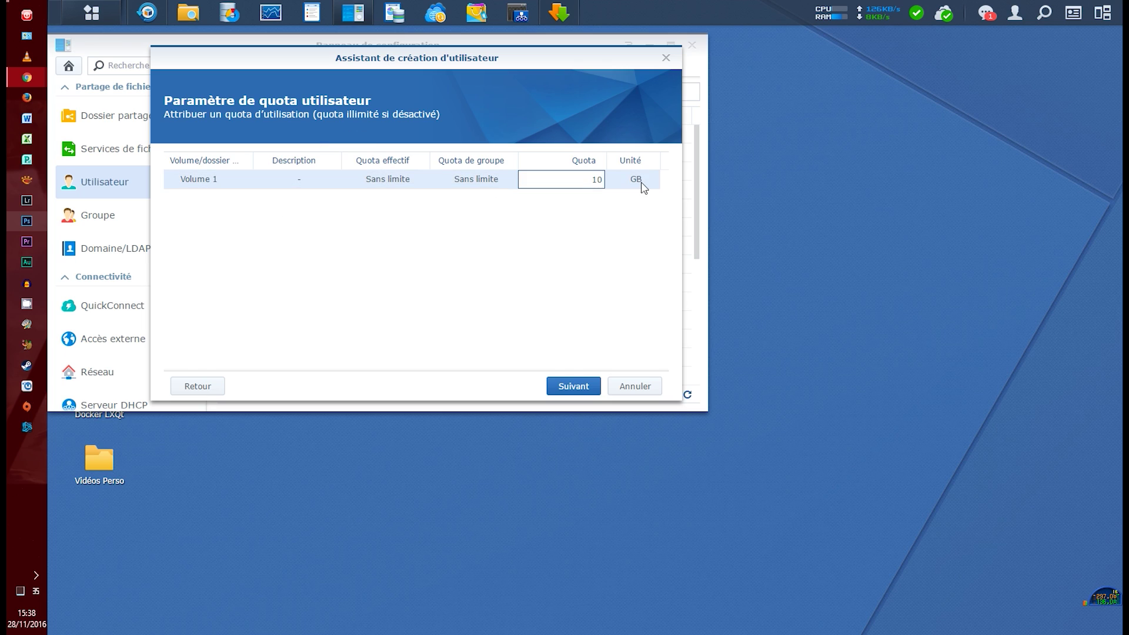
click(623, 227)
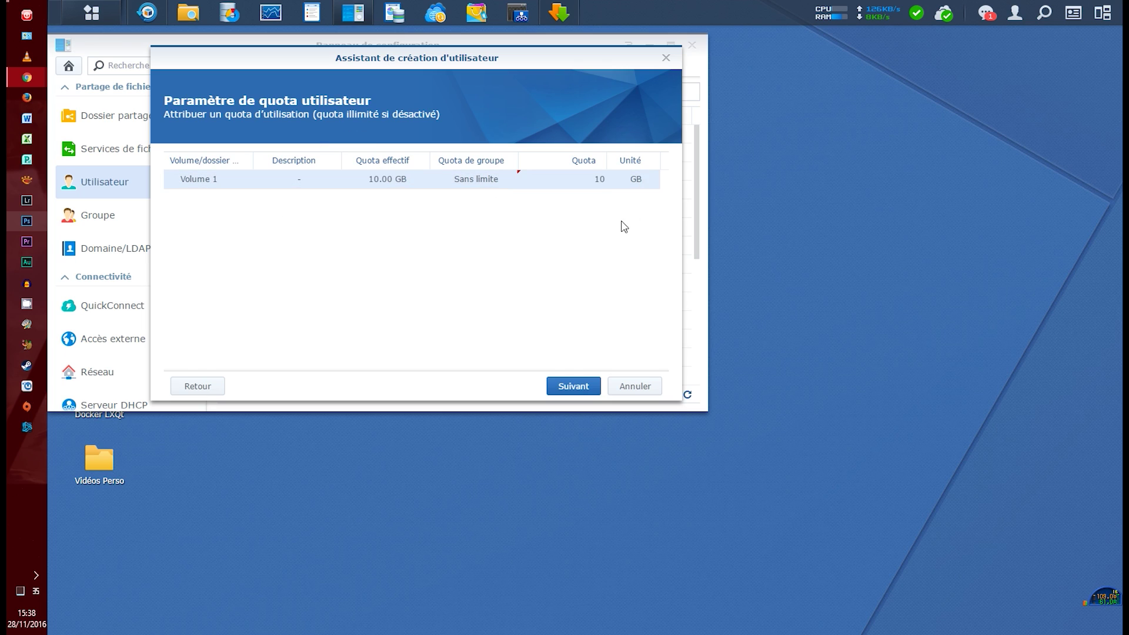
Go back to review the shared folder permissions, including the docker access, and return to the quota settings.
click(195, 386)
scroll(512, 253, up, 5)
scroll(515, 253, up, 5)
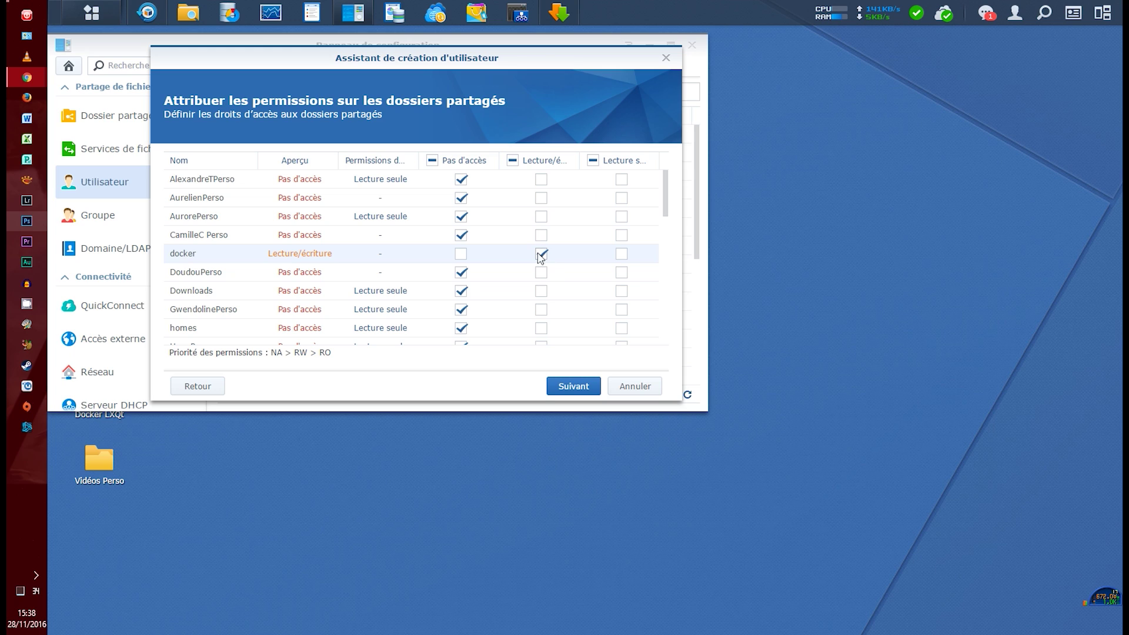
click(579, 386)
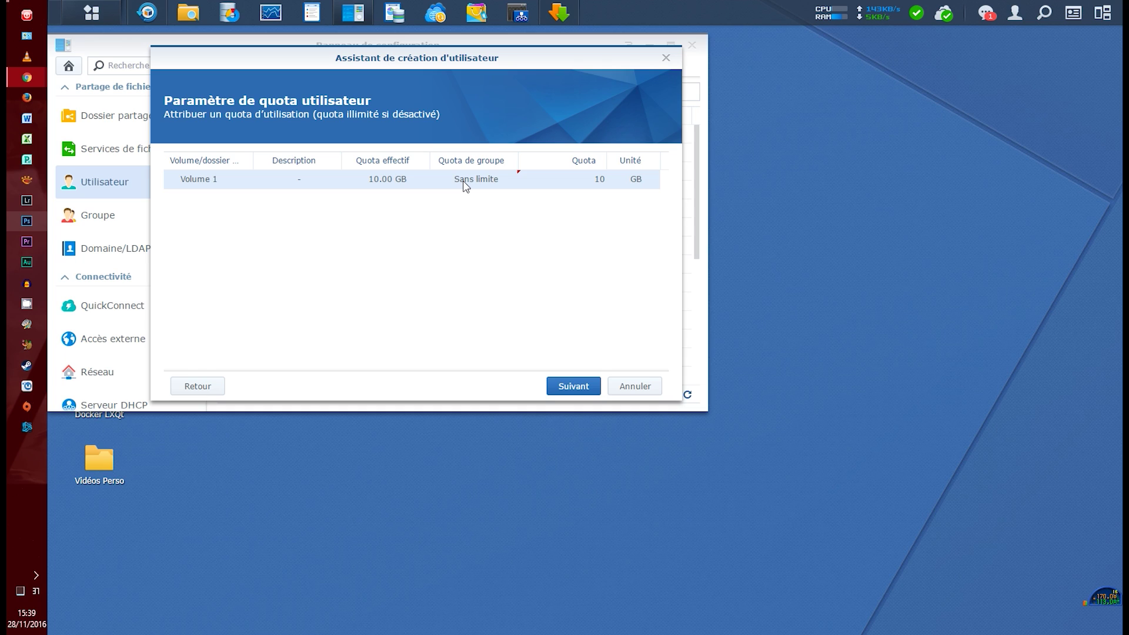
Continue to the application permissions and allow the user access to all listed applications.
click(572, 386)
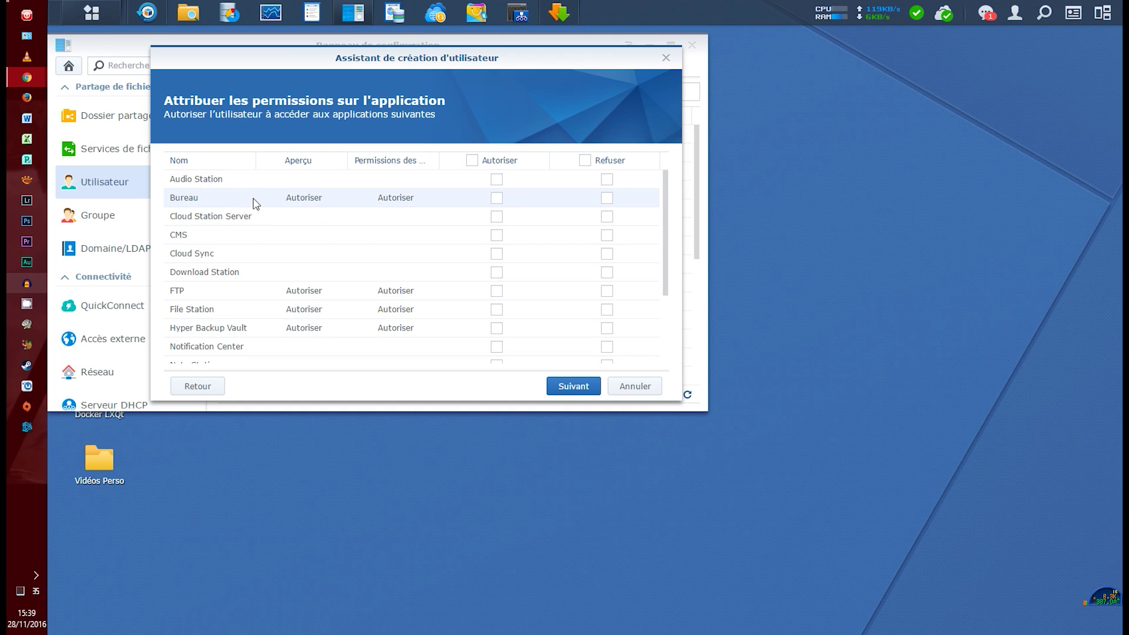
scroll(273, 230, down, 3)
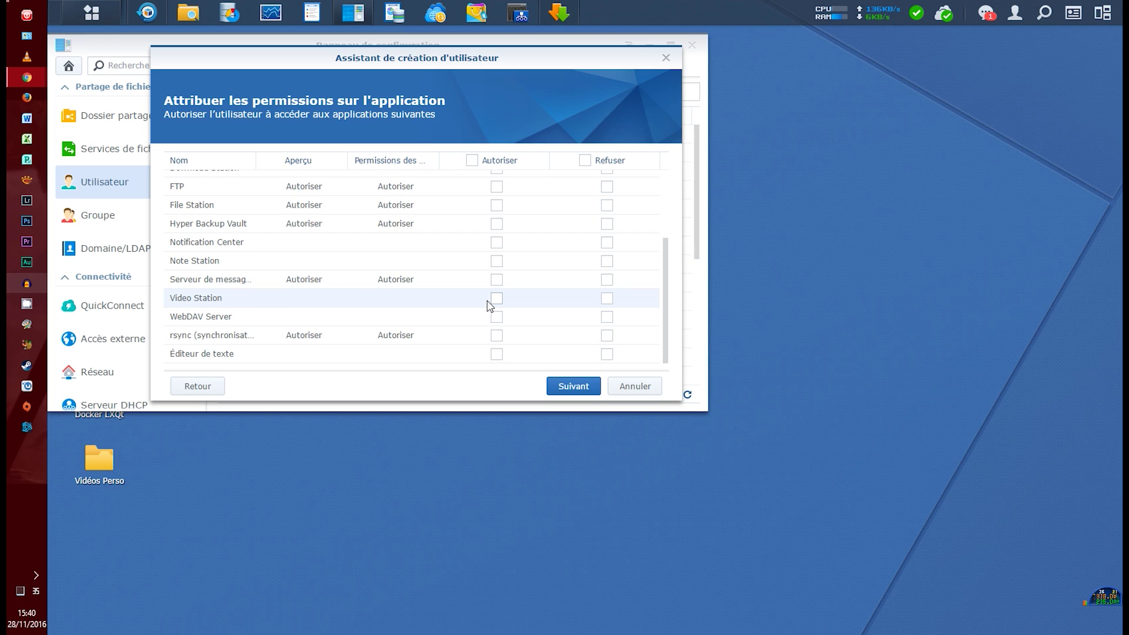
scroll(492, 305, up, 2)
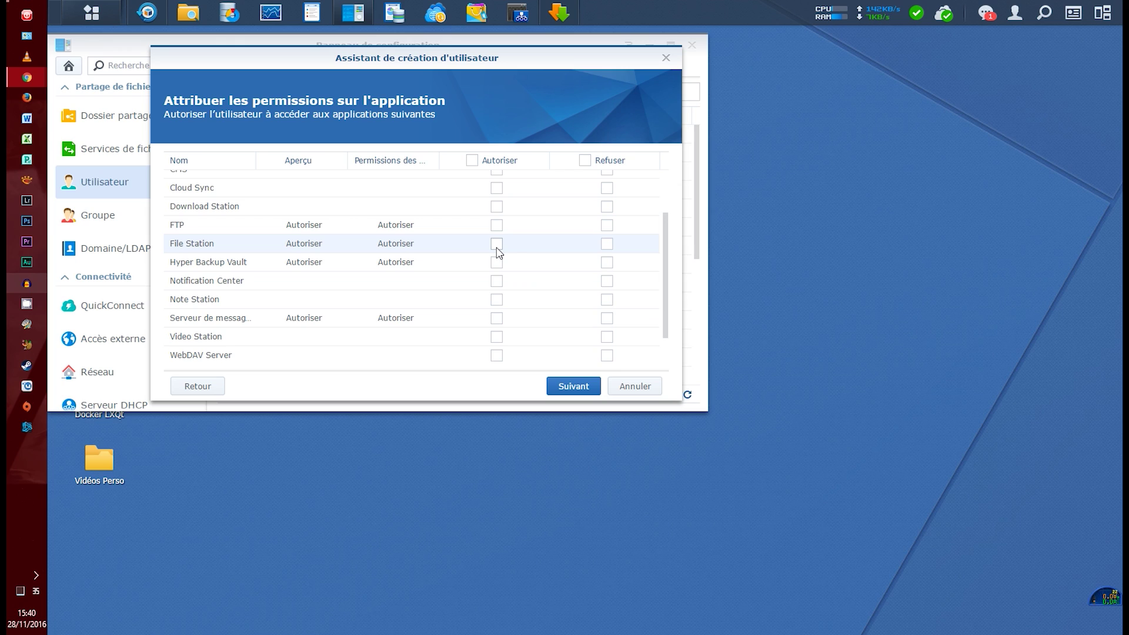
click(473, 160)
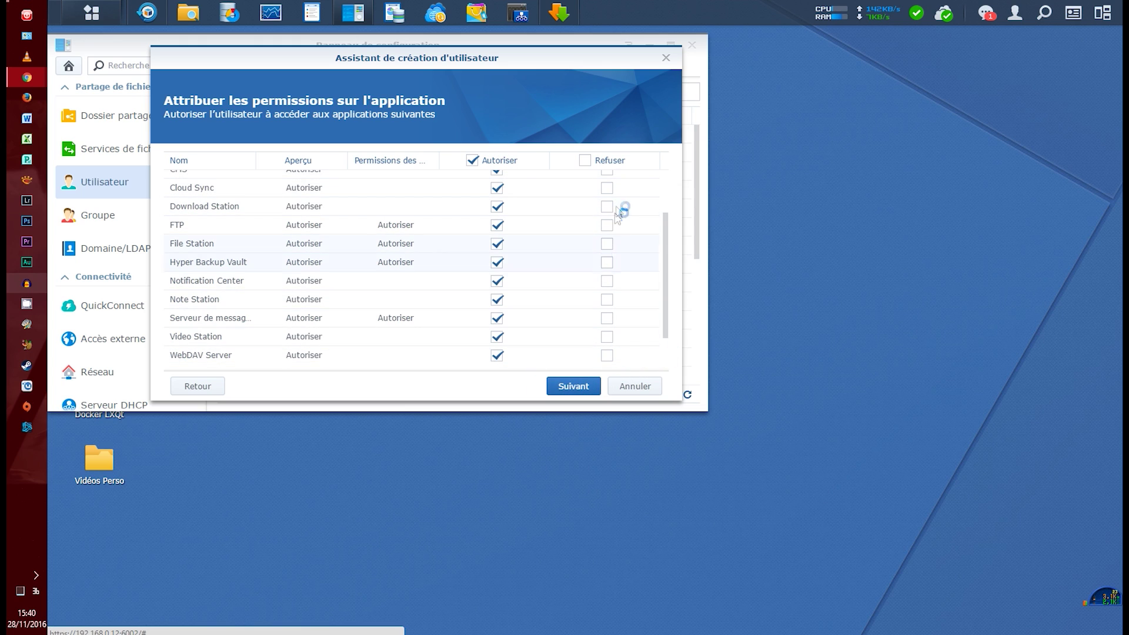
Refuse the user access to FTP, Note Station and WebDAV Server, and continue to the speed limit settings.
click(607, 225)
click(606, 299)
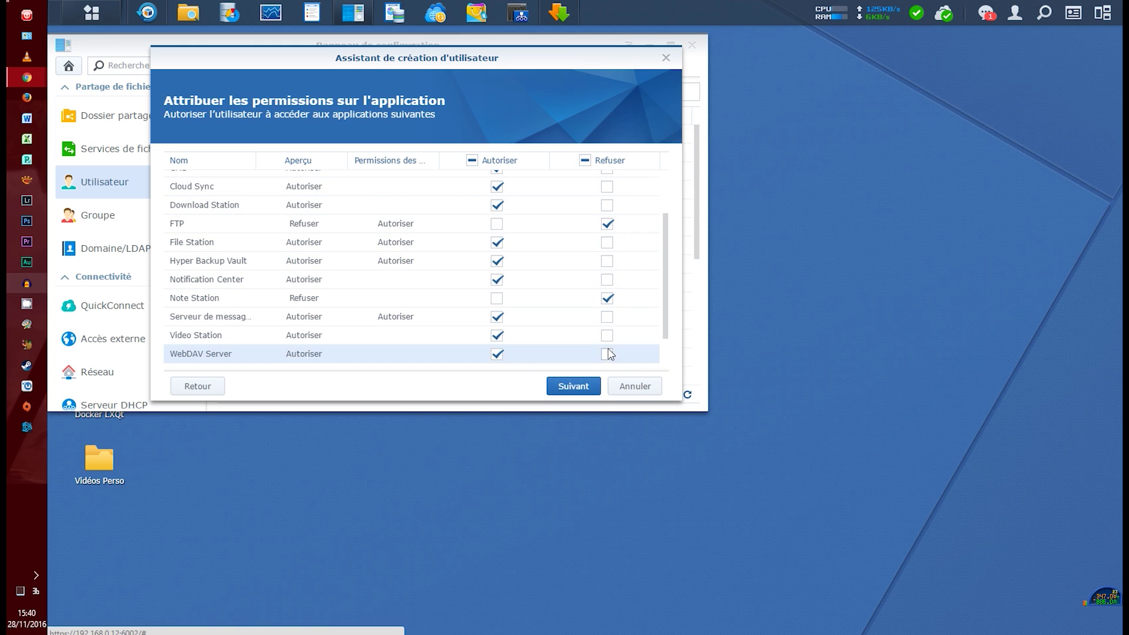
click(607, 355)
click(574, 387)
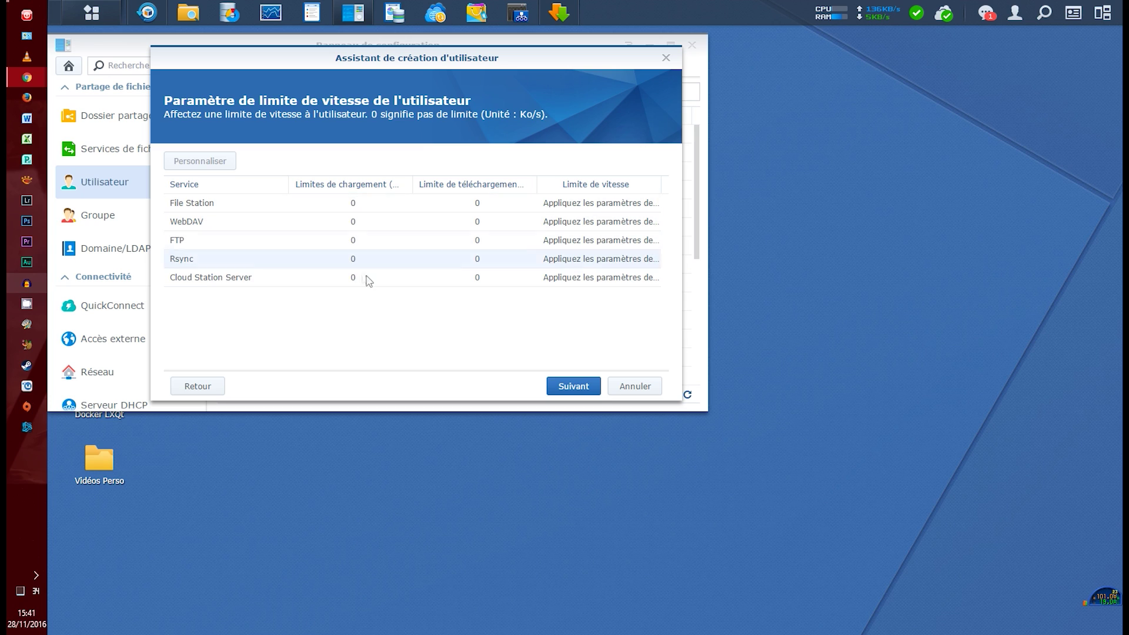
Set the Rsync upload and download speed limits to 100 KB/s each and continue to the settings summary.
click(363, 258)
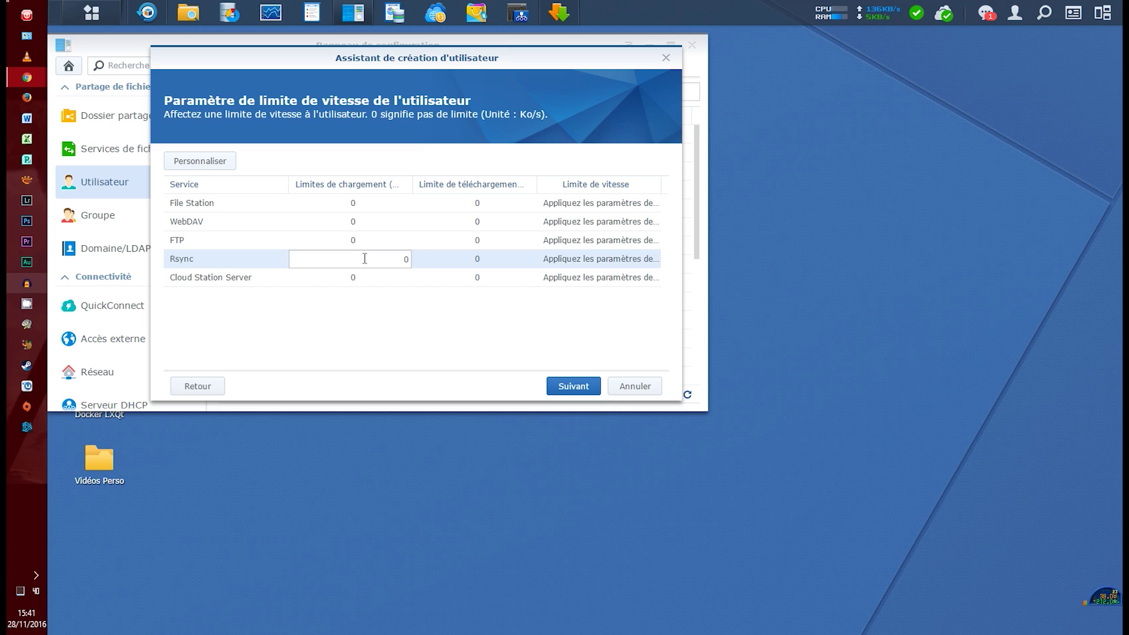
text(100)
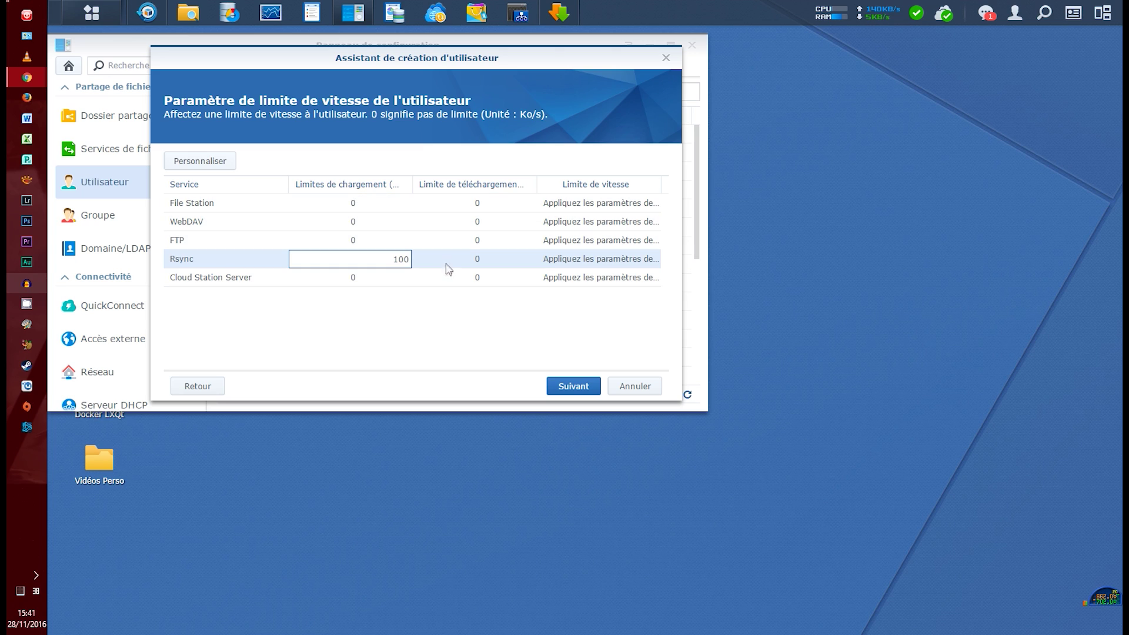
click(467, 258)
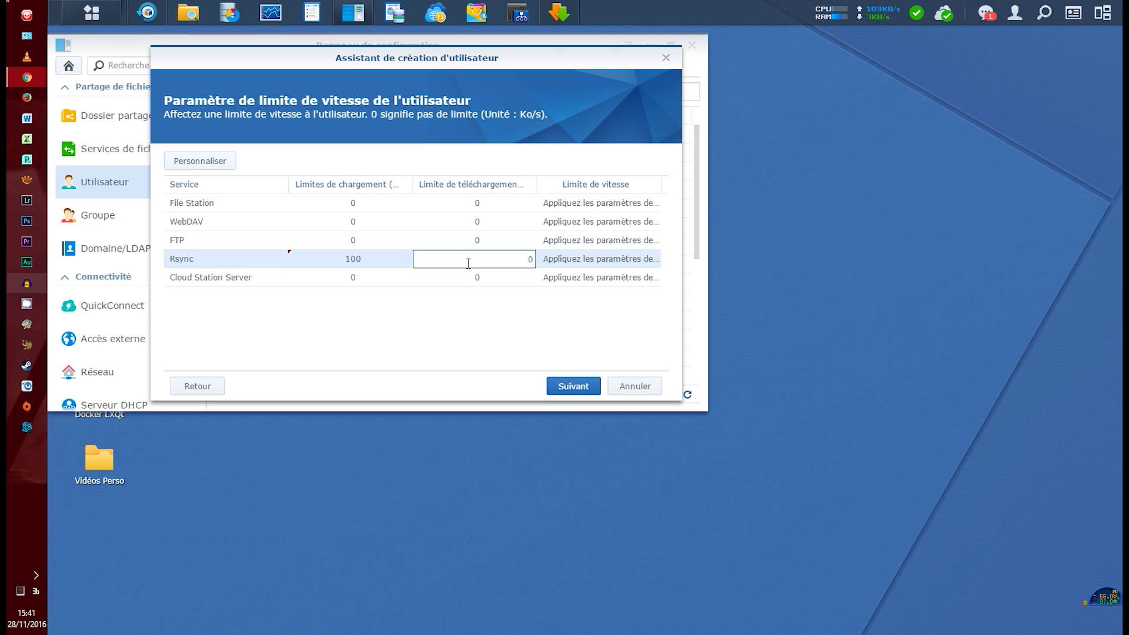
click(486, 320)
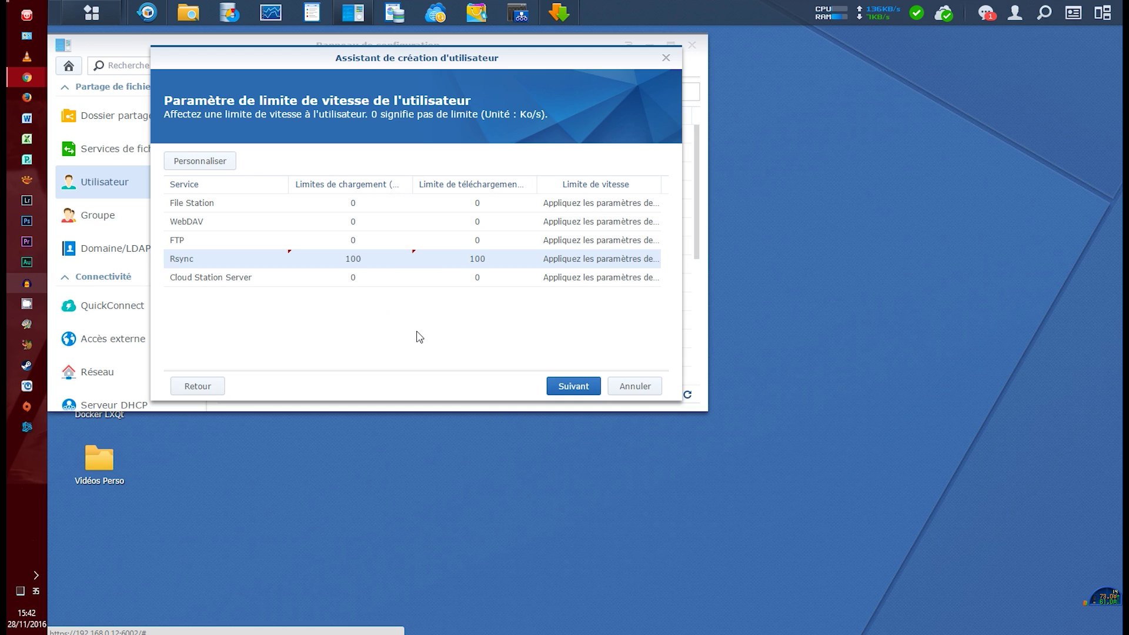
click(582, 386)
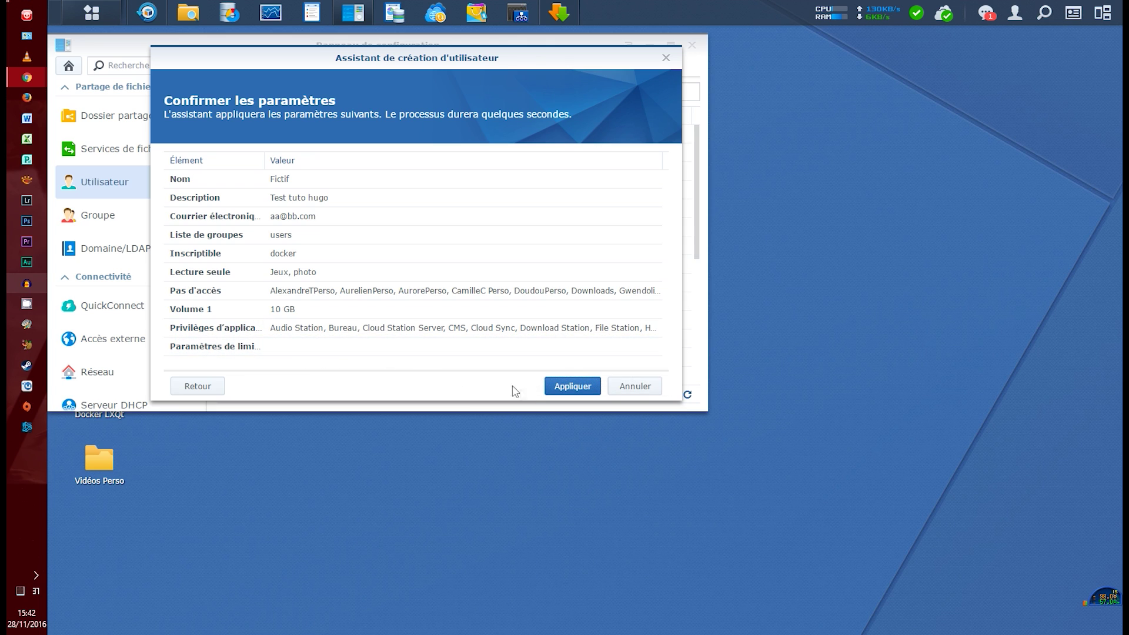
Return to the speed limits, change the Rsync limit mode to Personnalisé, and continue to the summary.
click(198, 386)
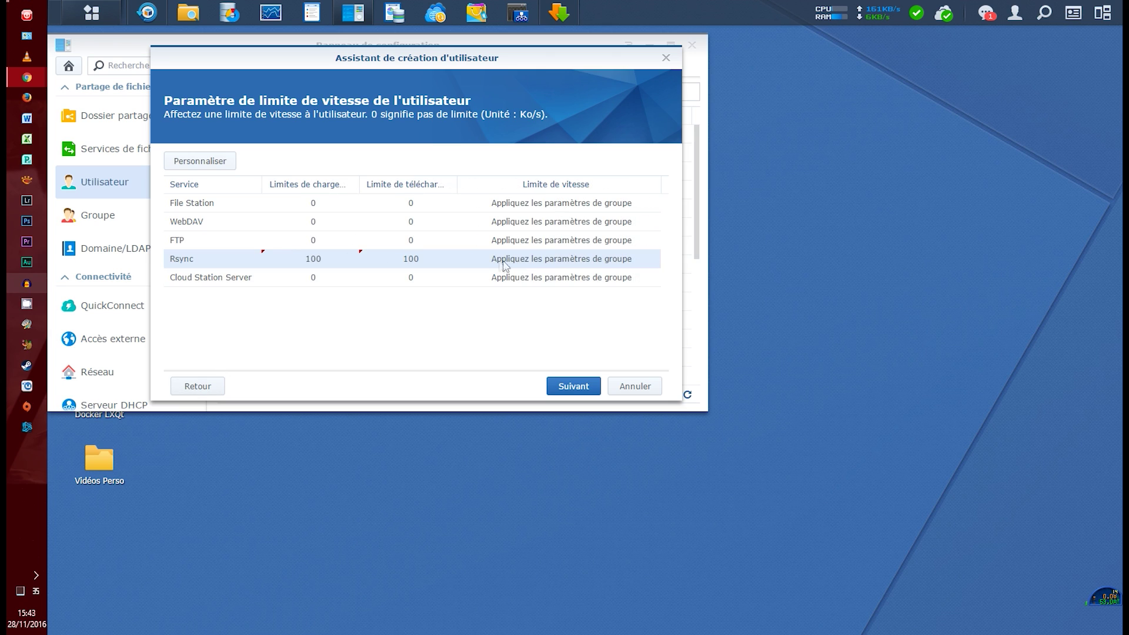
click(564, 266)
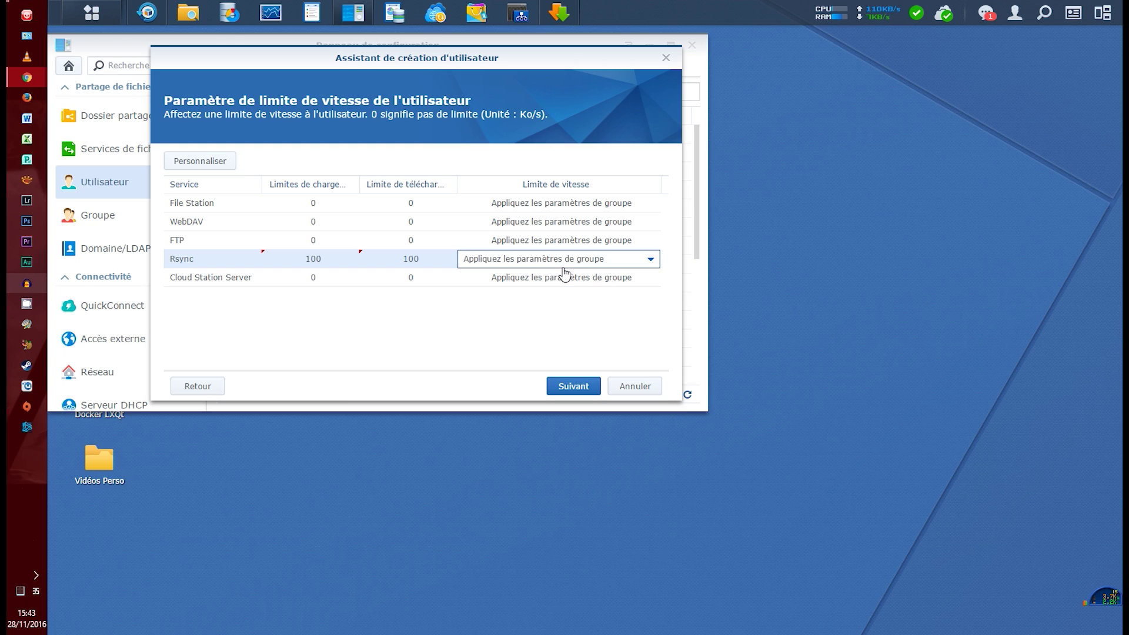
click(650, 258)
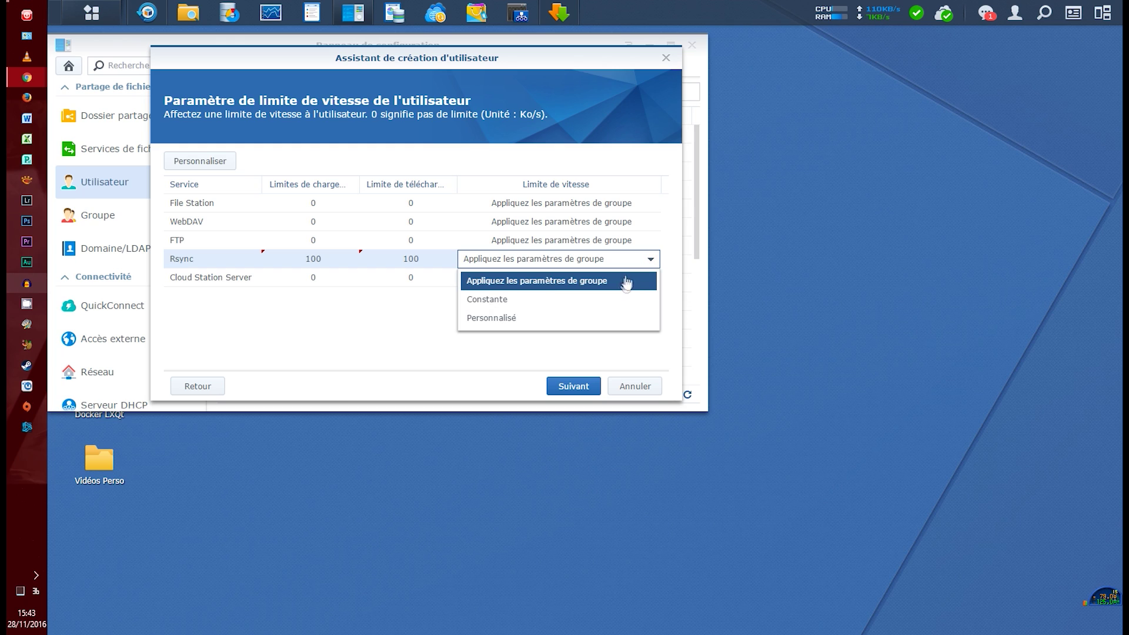
click(592, 317)
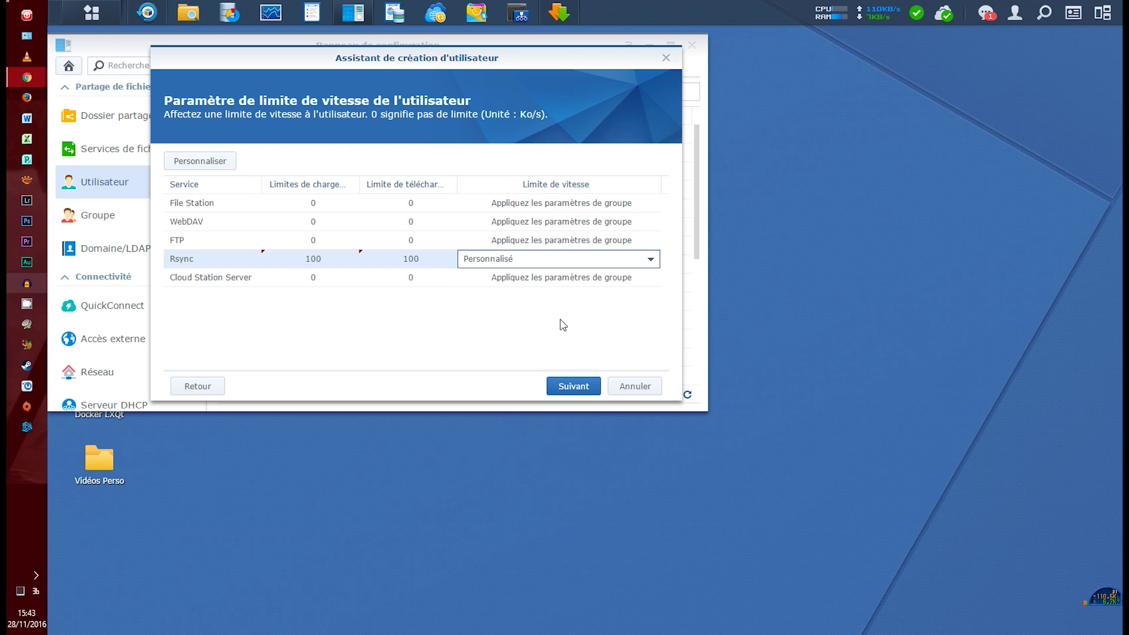
click(568, 387)
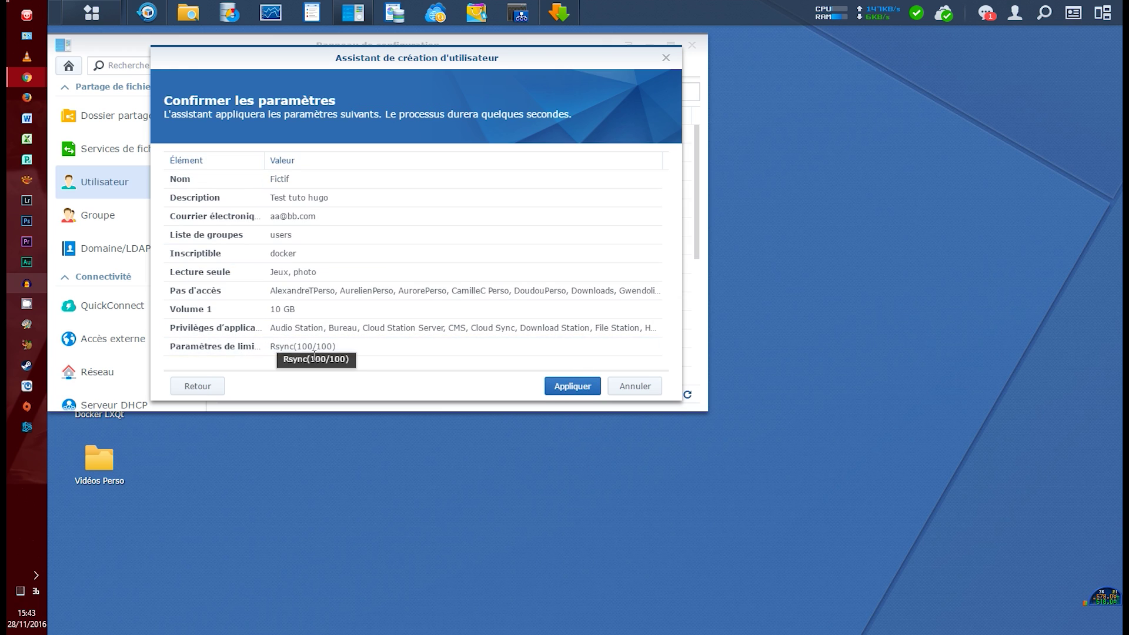
Recheck the Rsync speed limit settings, then apply the wizard's settings to create the user account.
click(203, 387)
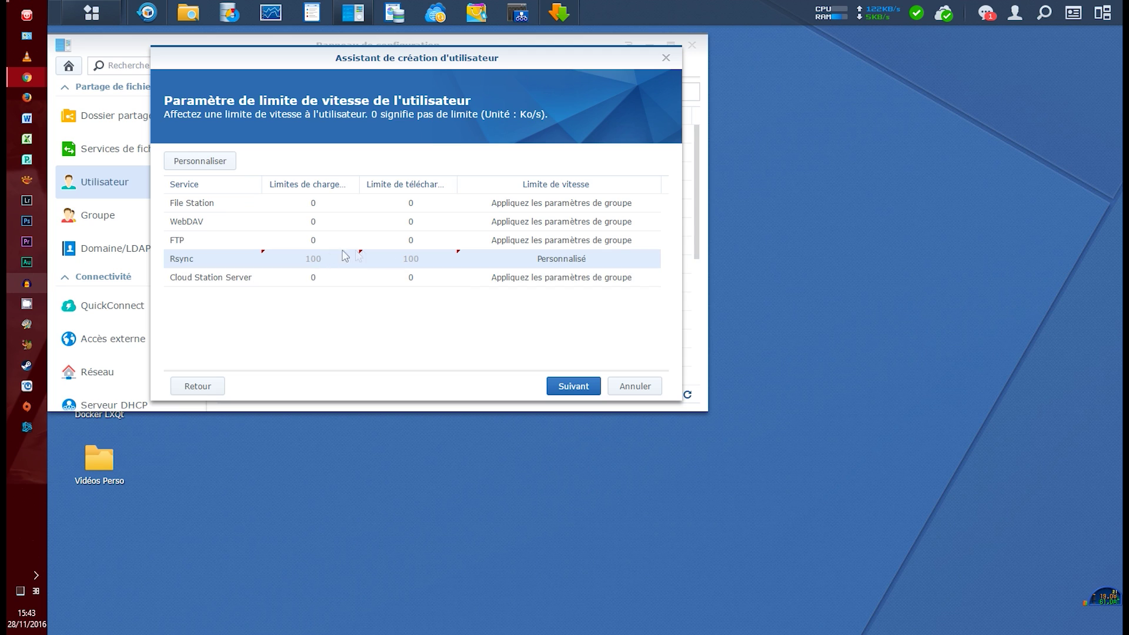
click(573, 385)
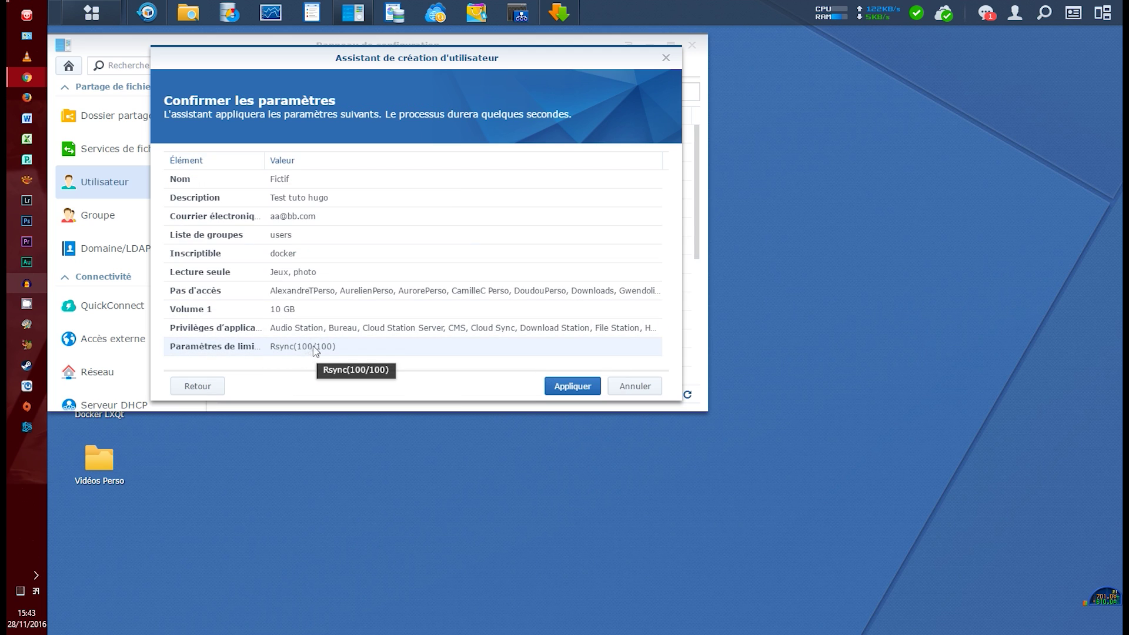
click(565, 391)
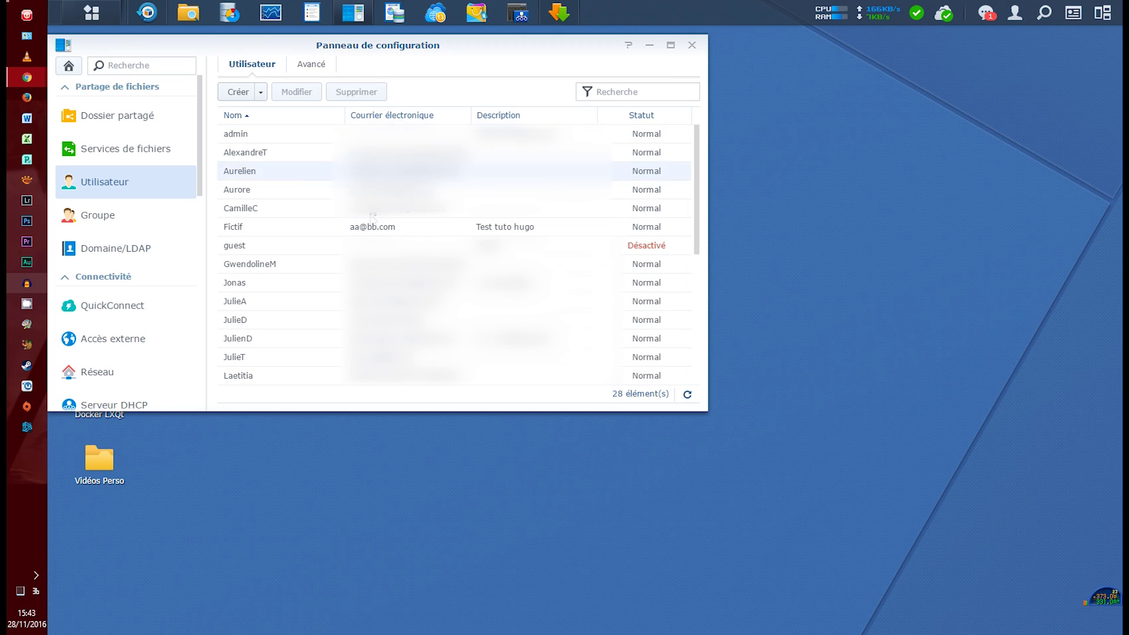
Open the newly created user for editing and review its groups, permissions, quota, applications and speed limits.
click(322, 234)
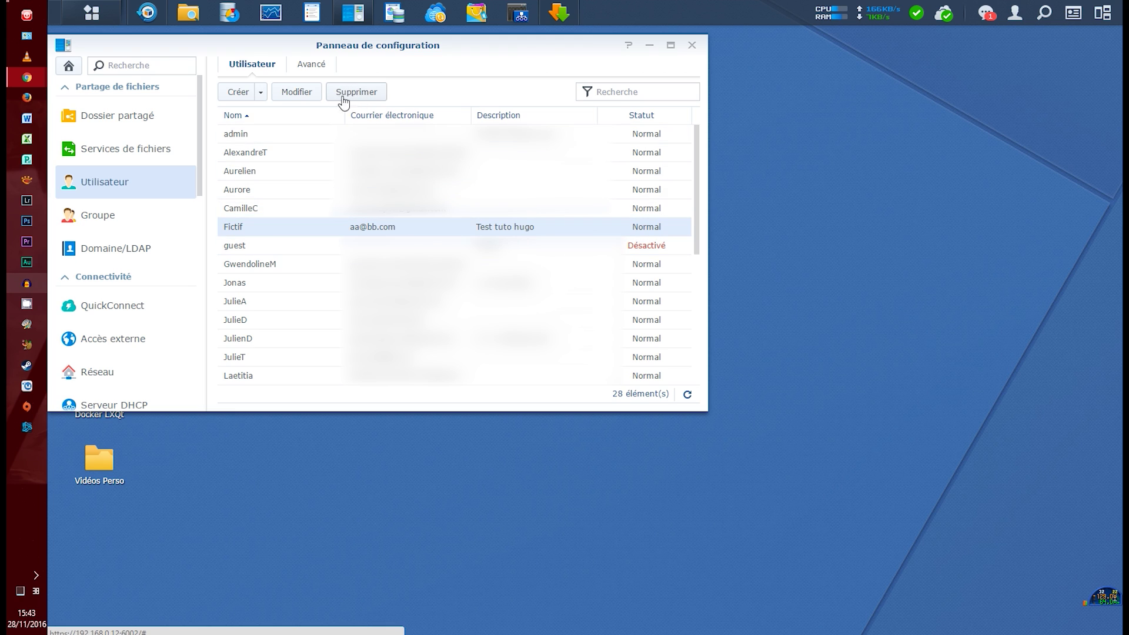
click(309, 97)
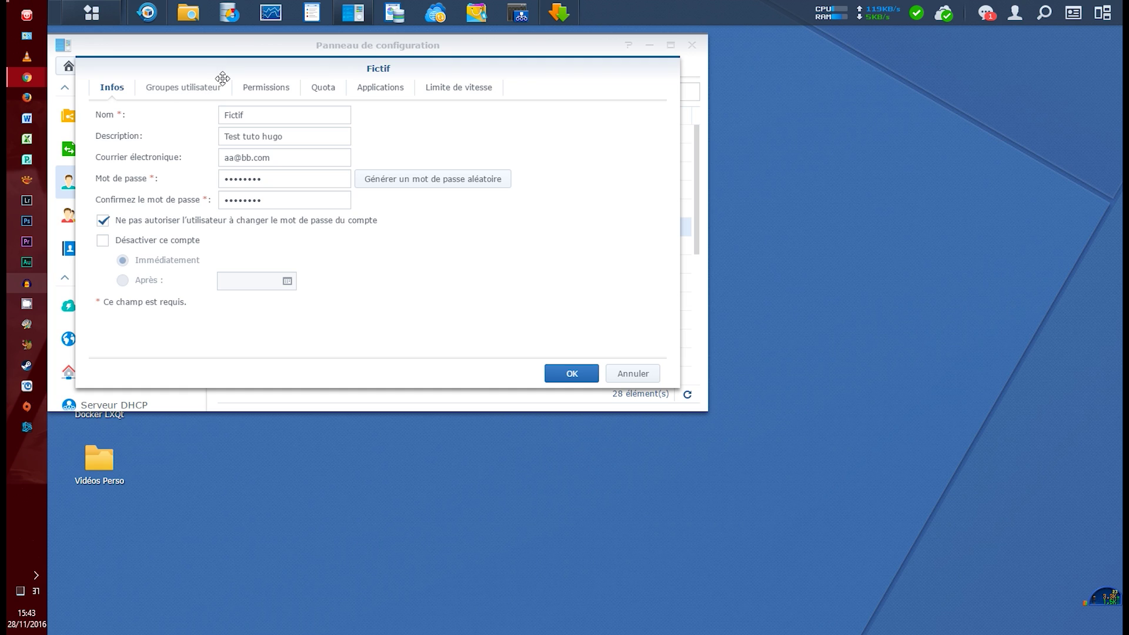
click(173, 94)
click(268, 90)
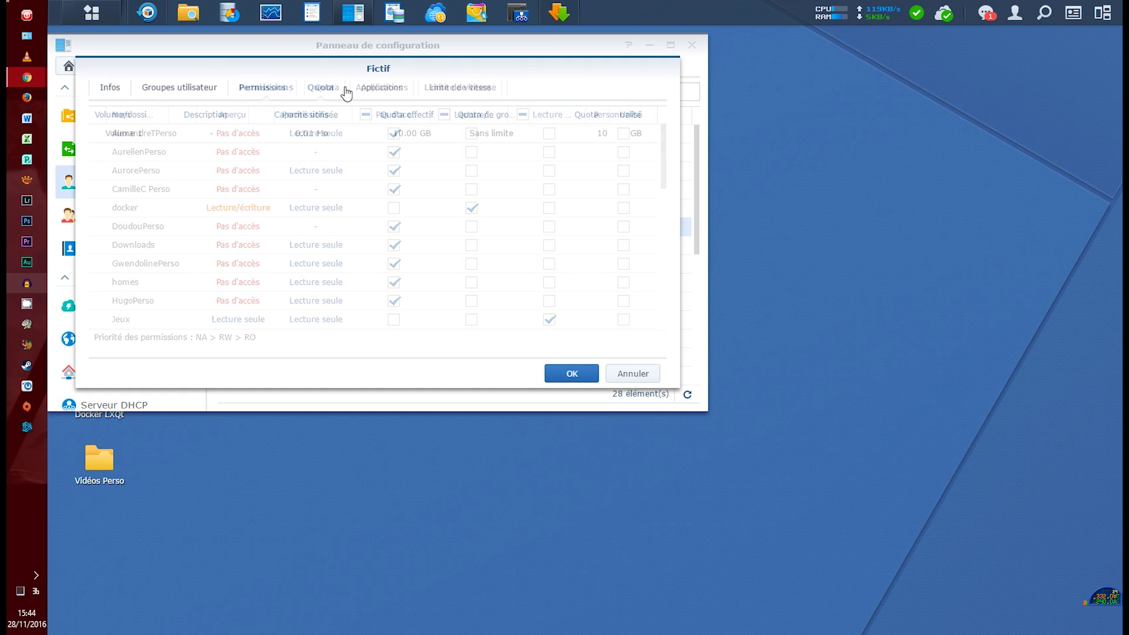
click(333, 90)
click(393, 91)
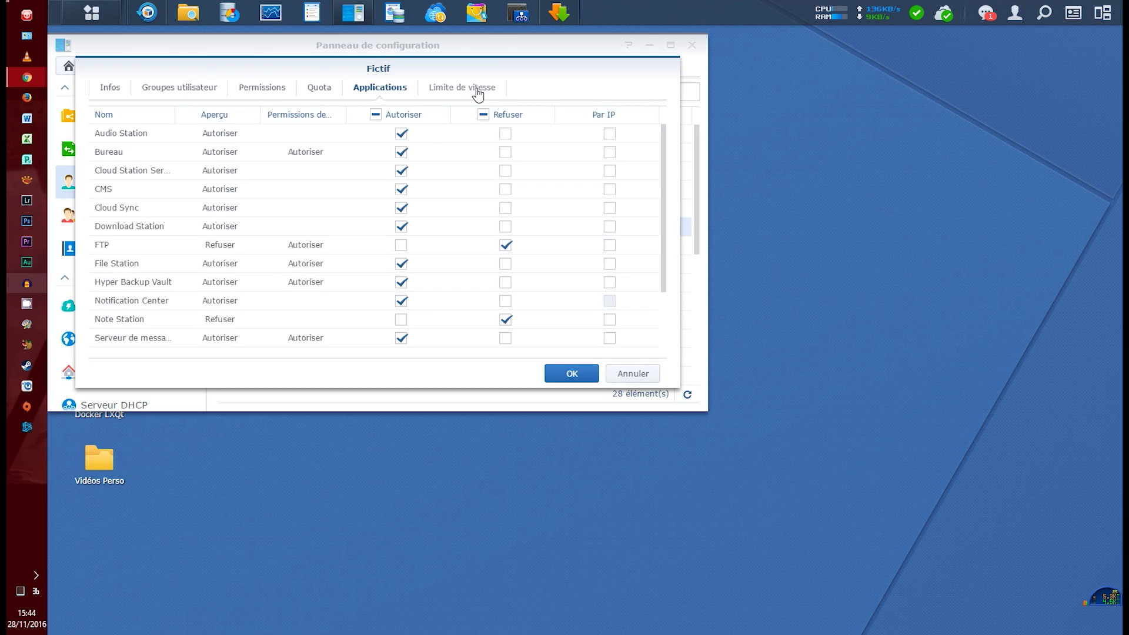
click(463, 88)
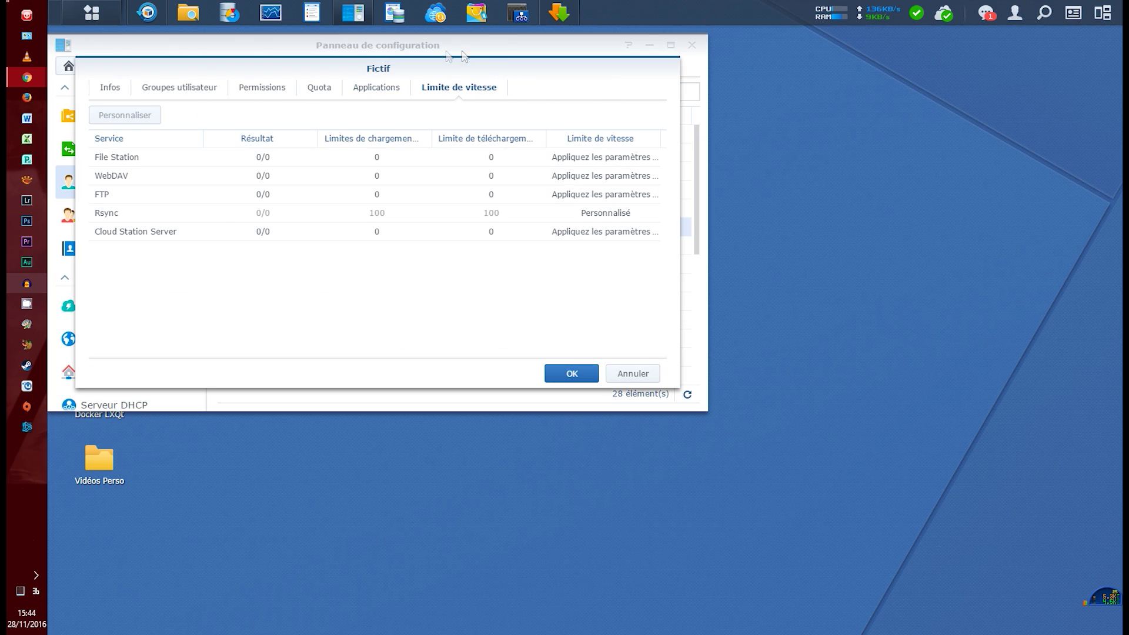
Try out the immediate and date-based deactivation options in the new user's account information, then close without saving.
click(117, 87)
click(103, 240)
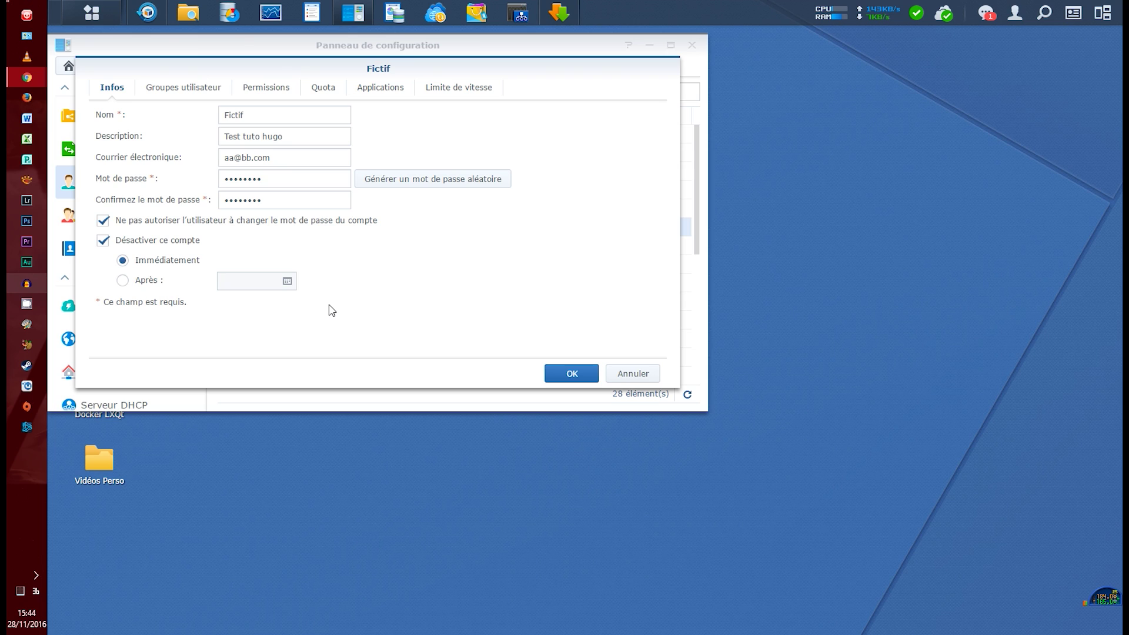
click(107, 244)
click(104, 241)
click(123, 280)
key(Escape)
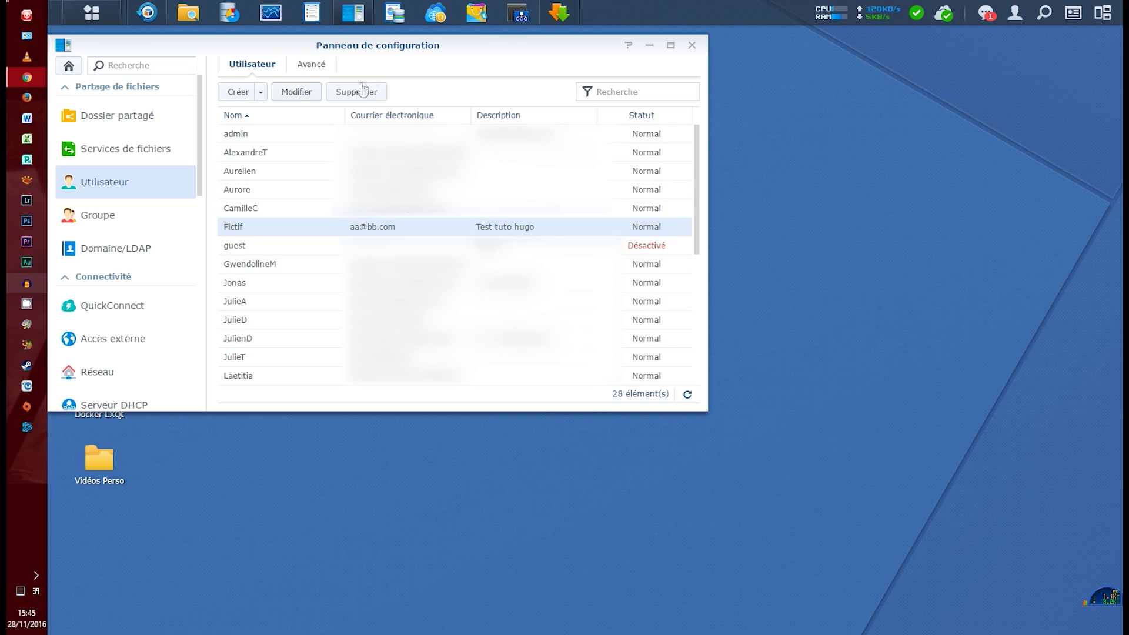
Examine the advanced user settings for password rules, 2-step verification and the user home service.
click(311, 68)
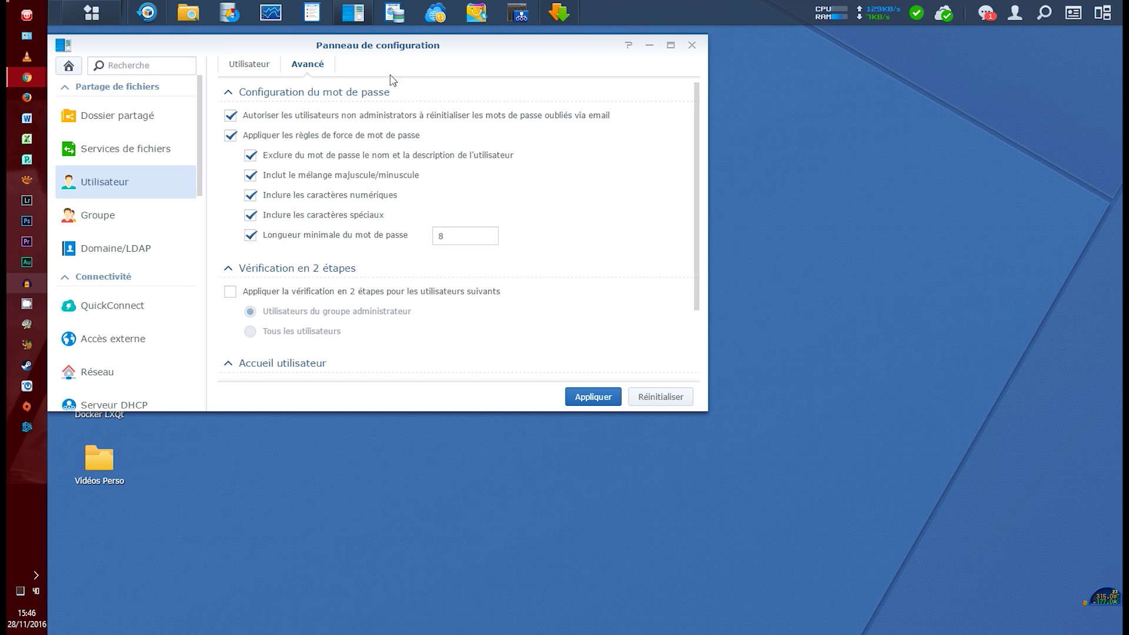
scroll(456, 227, down, 3)
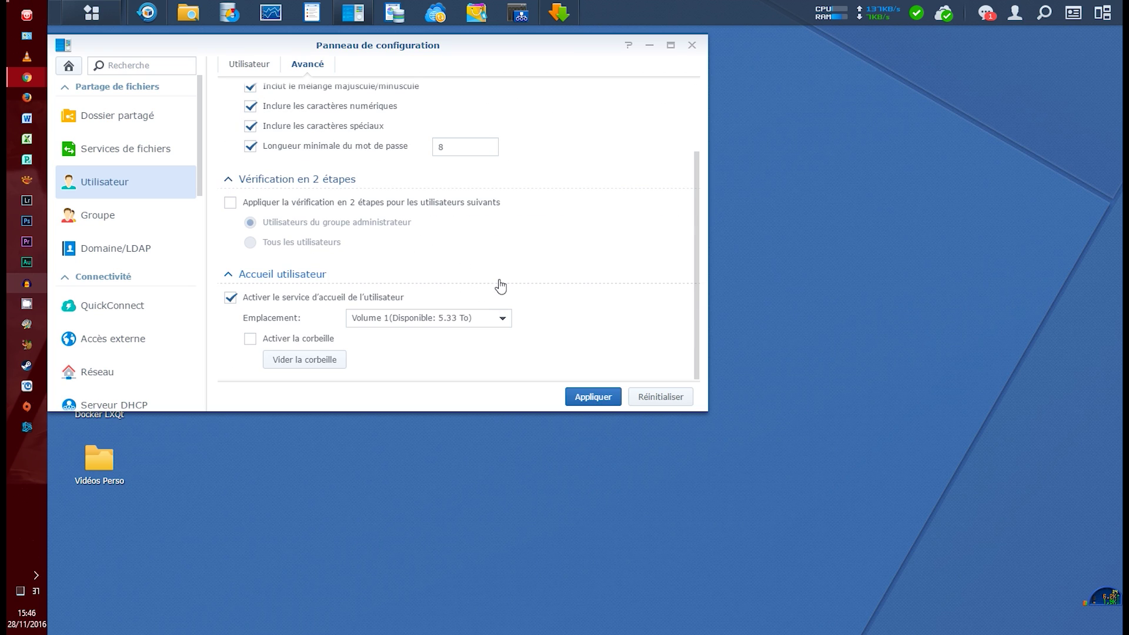
scroll(496, 284, up, 3)
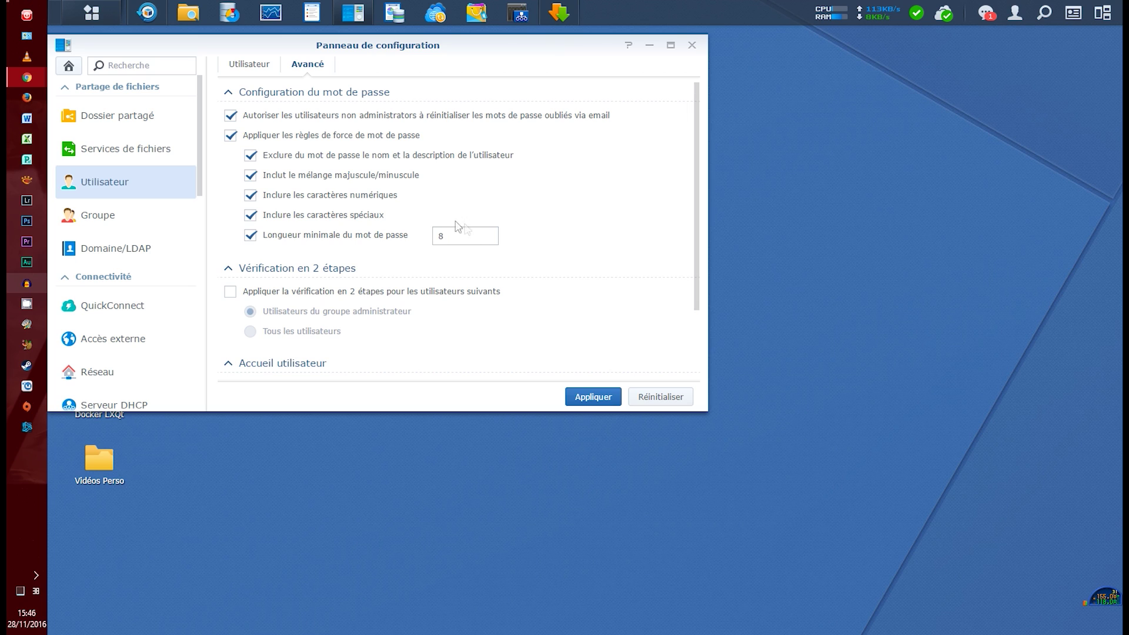
scroll(491, 283, down, 2)
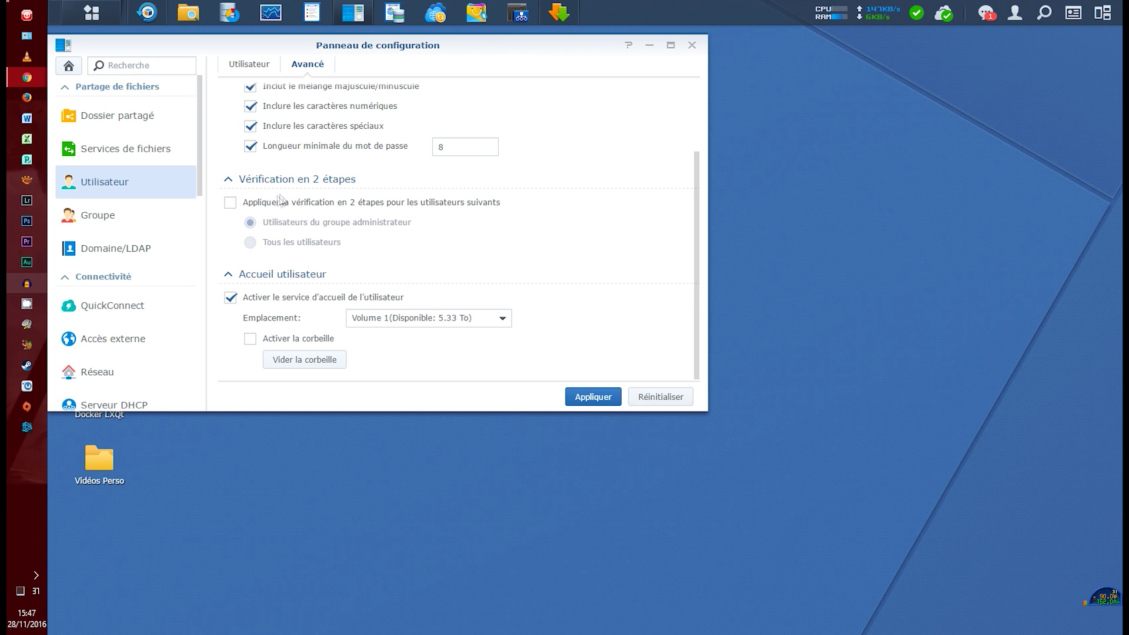
Try to enforce 2-step verification, view the authenticator app setup page, and cancel the configuration wizard.
click(230, 204)
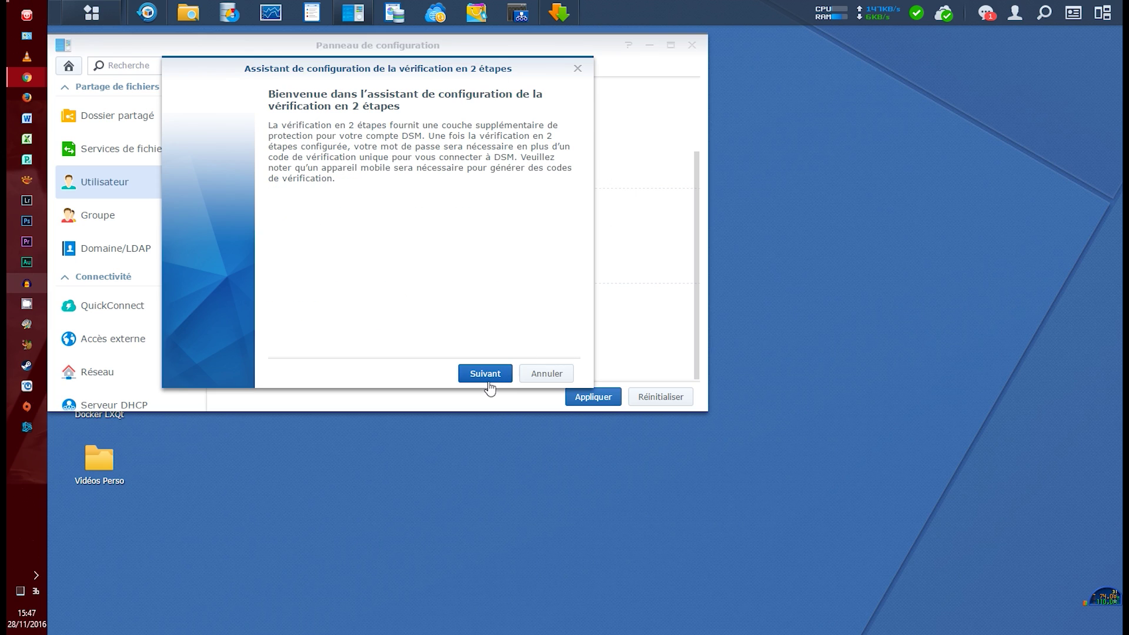
click(485, 374)
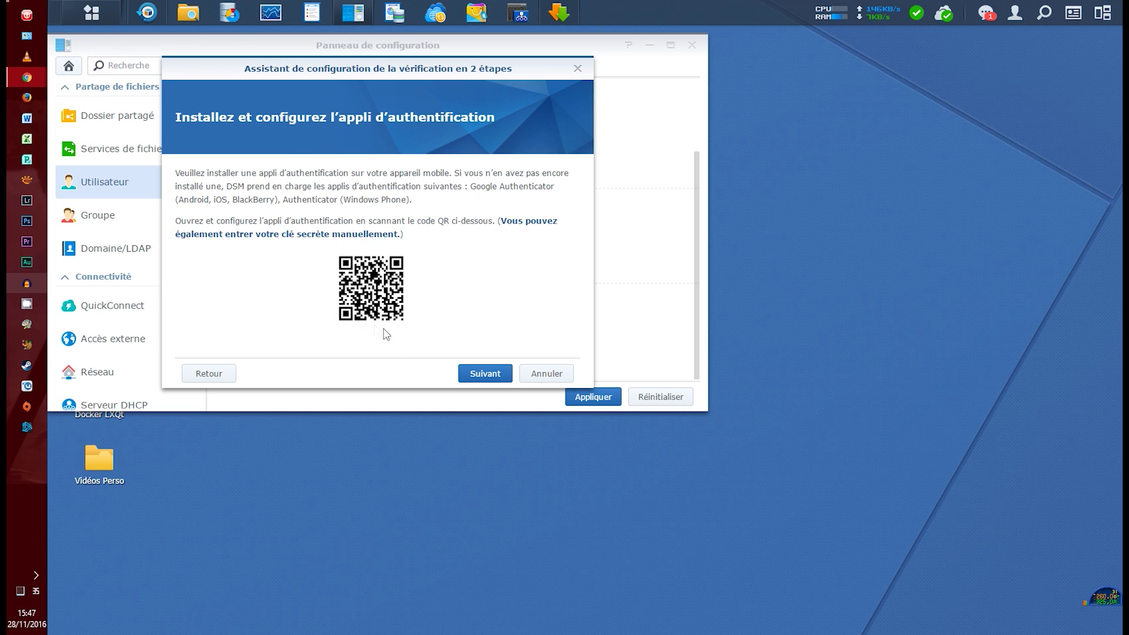
click(213, 382)
click(560, 375)
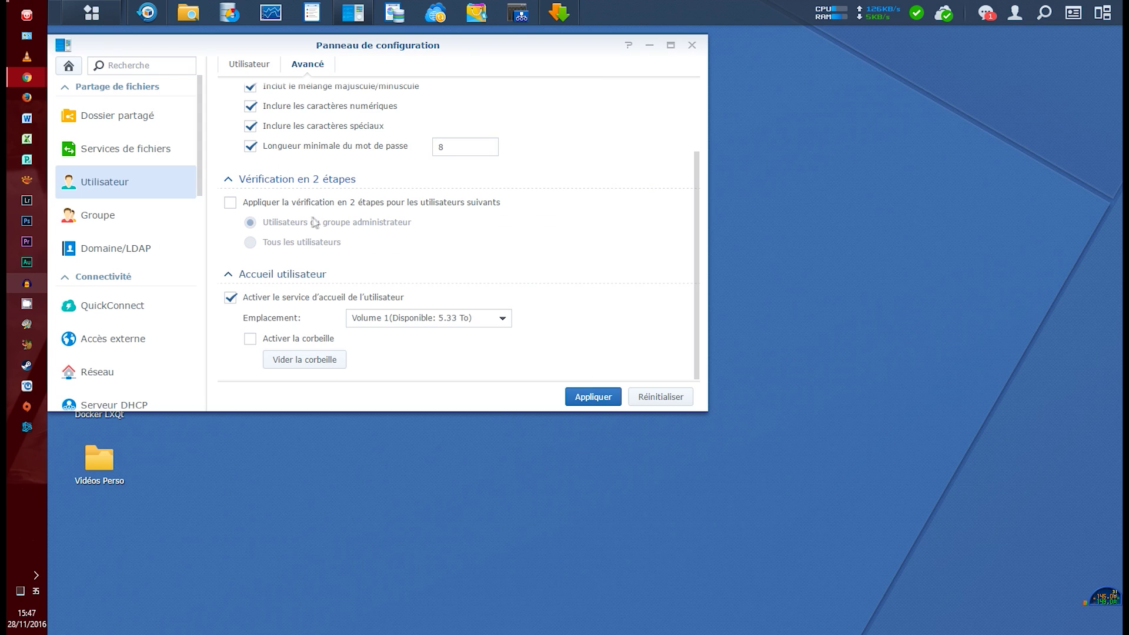